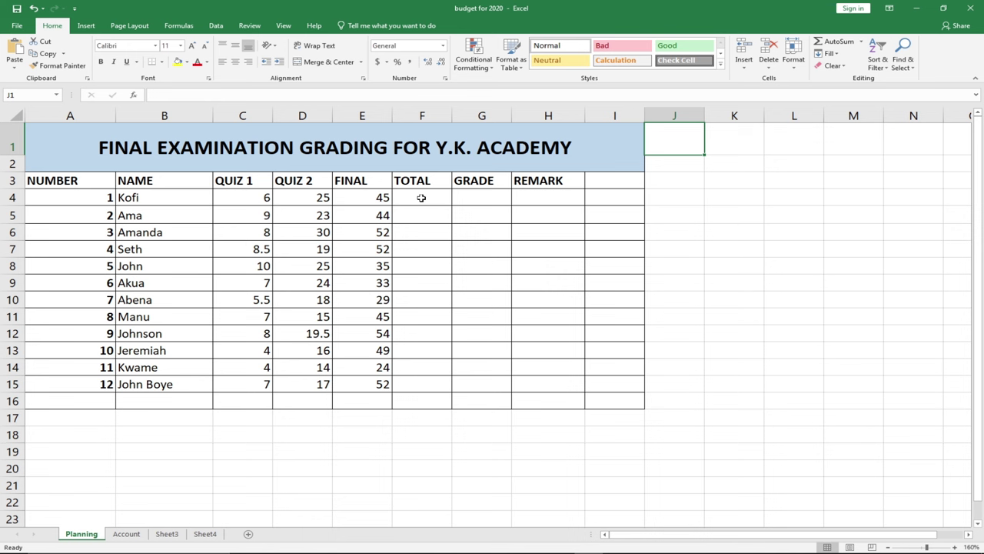
Total the first student's quiz and final scores with =SUM(C4:E4) in F4, and fill the formula down to F15.
{"action": "left_click", "coordinate": [421, 197]}
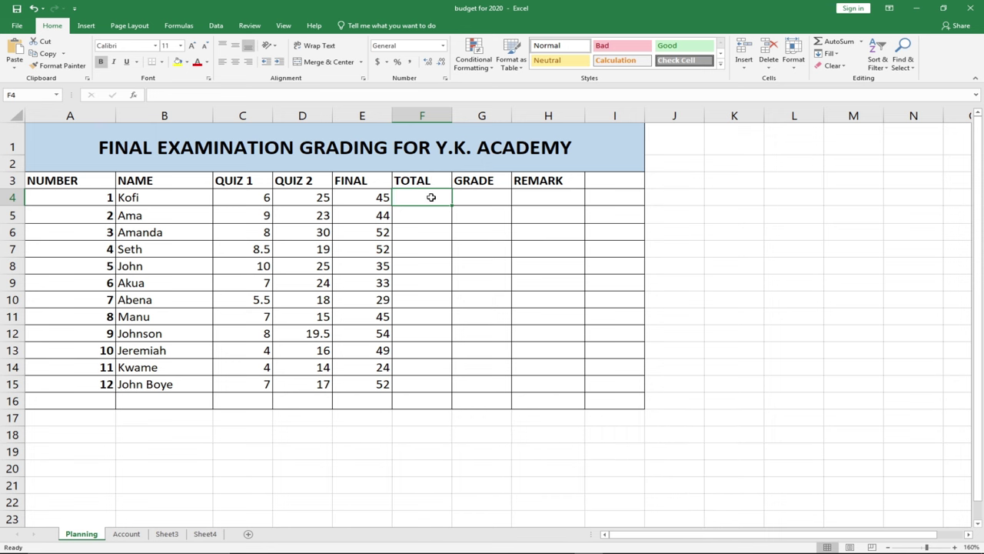
{"action": "type", "text": "="}
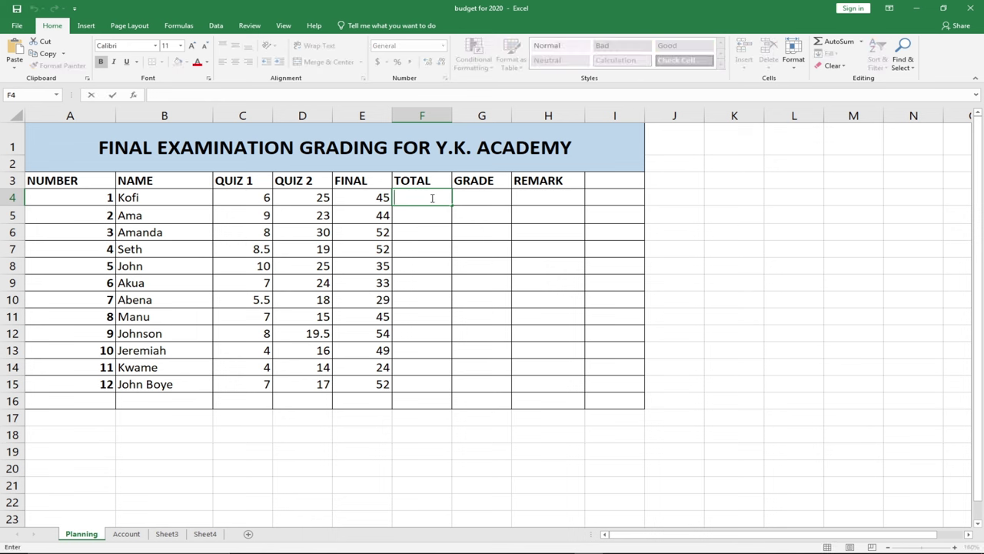
{"action": "type", "text": "="}
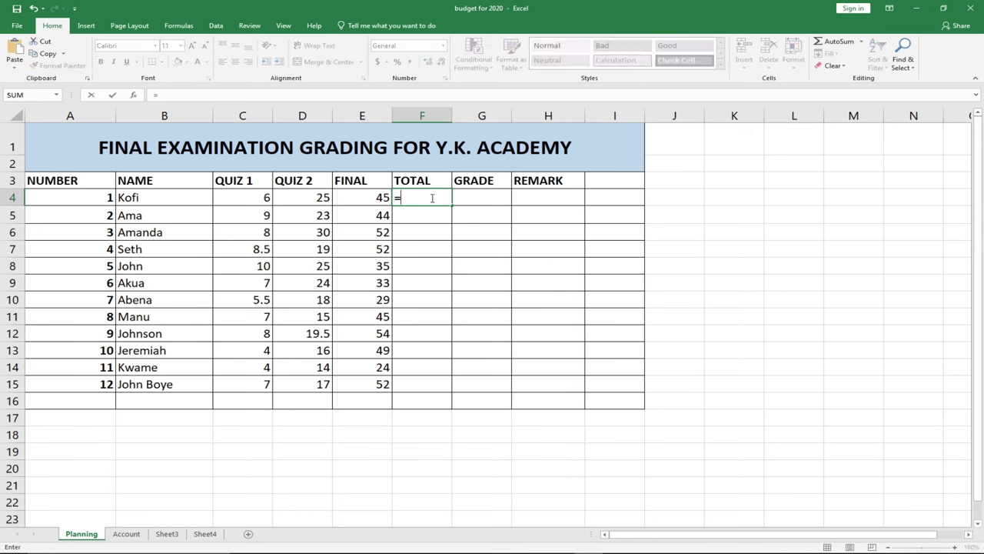
{"action": "type", "text": "sum"}
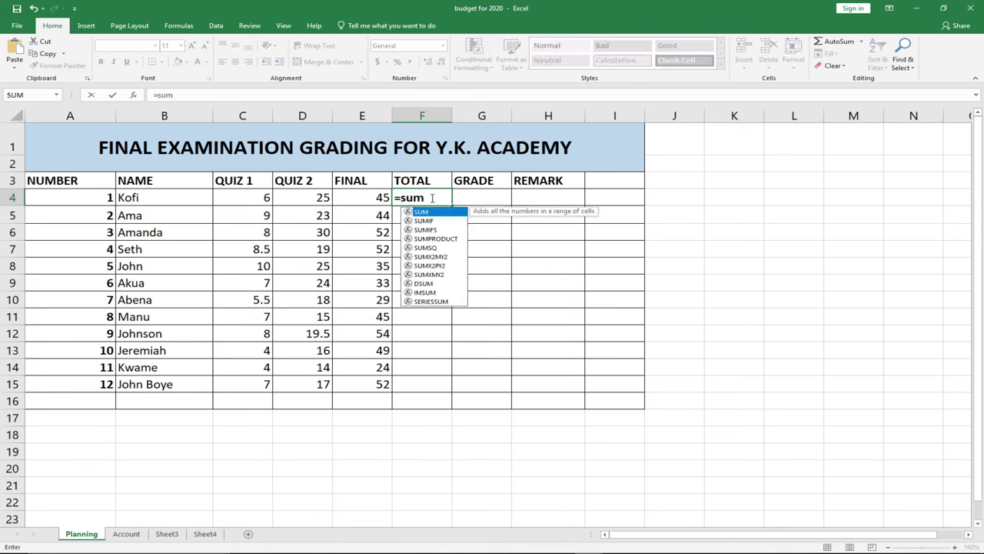
{"action": "key", "text": "Tab"}
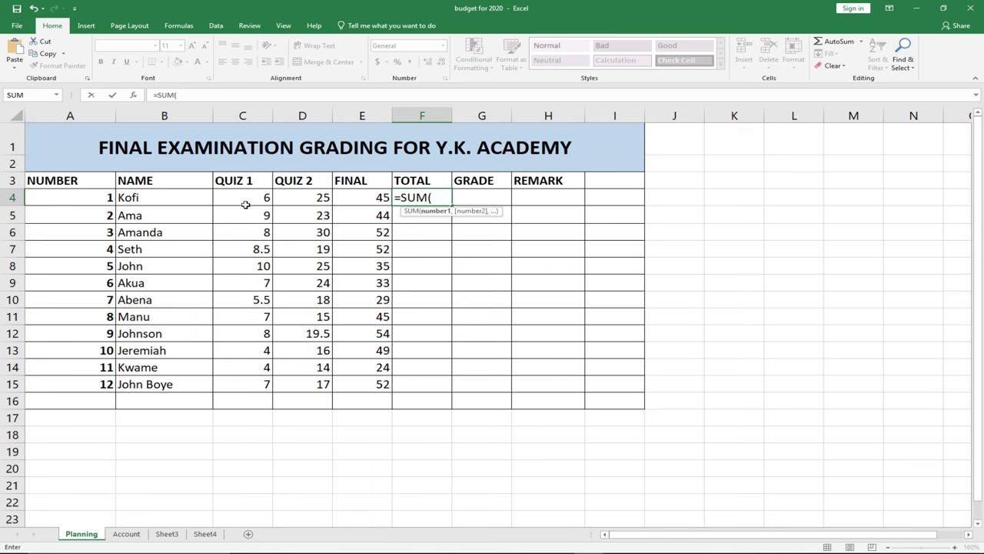
{"action": "left_click_drag", "start_coordinate": [241, 195], "coordinate": [354, 194]}
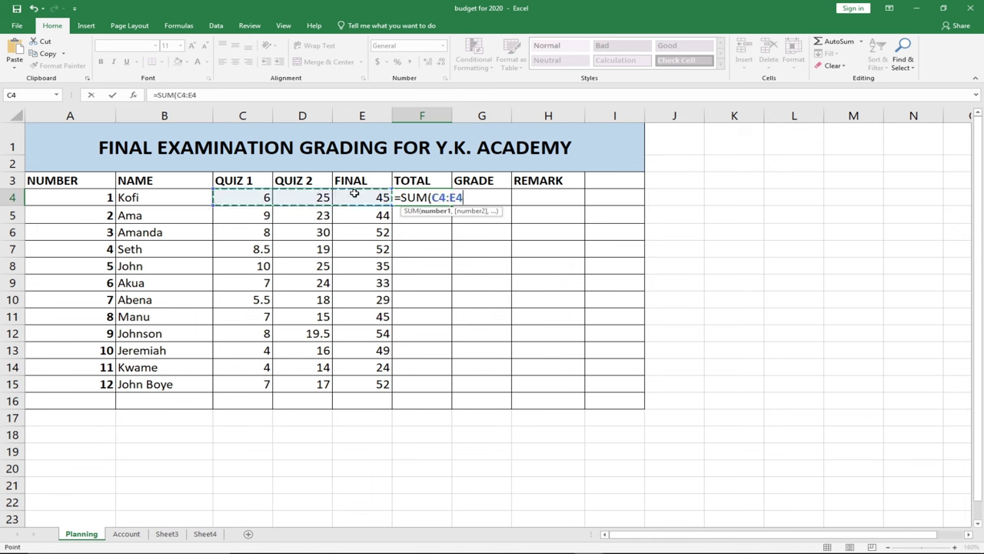
{"action": "key", "text": "Return"}
{"action": "left_click", "coordinate": [411, 196]}
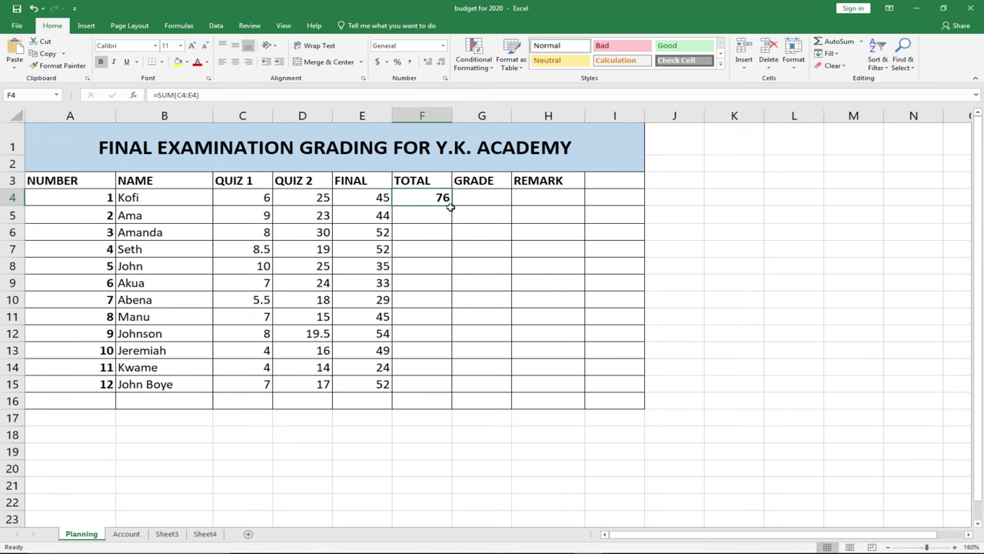
{"action": "left_click_drag", "start_coordinate": [452, 203], "coordinate": [449, 391]}
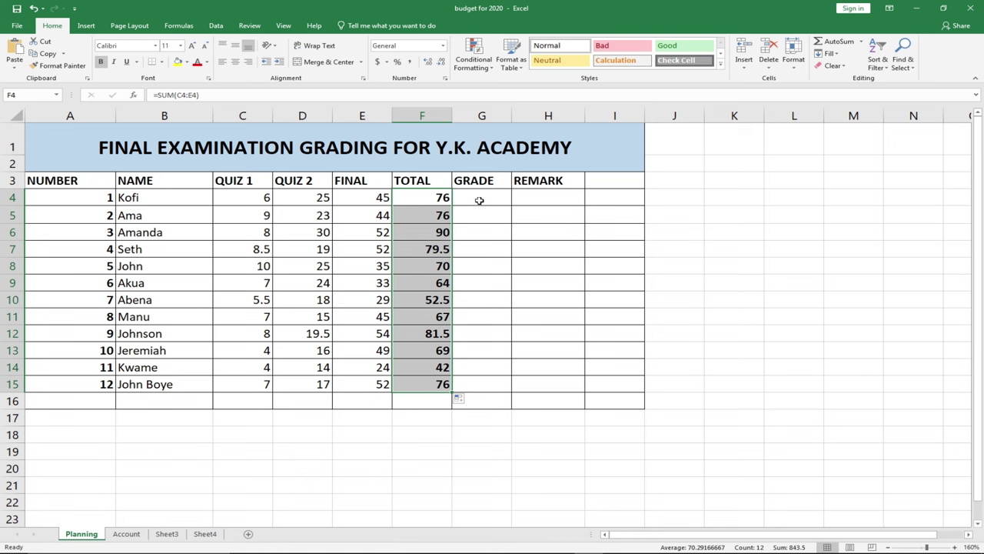
Begin the grade formula in G4 with an IF that returns "A" when F4>=90.
{"action": "left_click", "coordinate": [480, 198]}
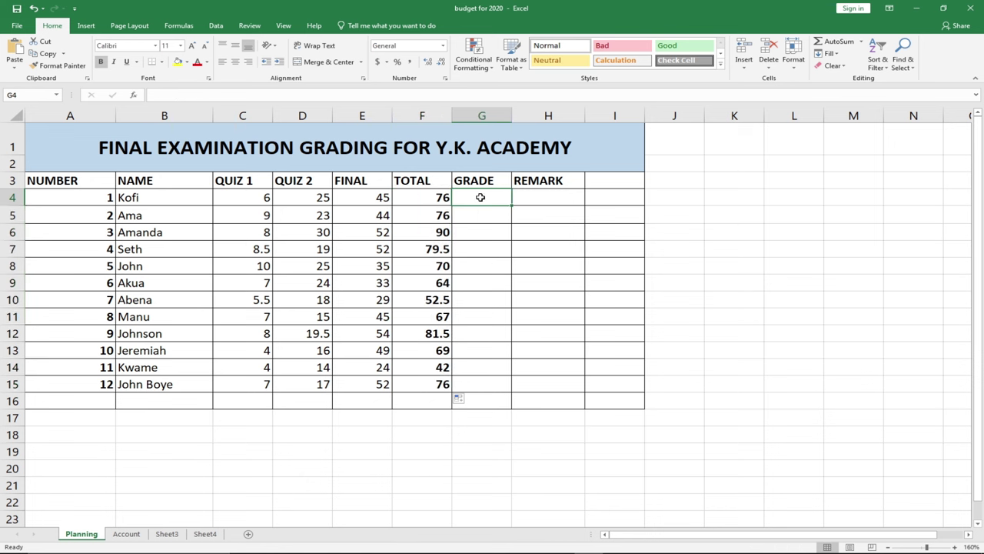
{"action": "type", "text": "="}
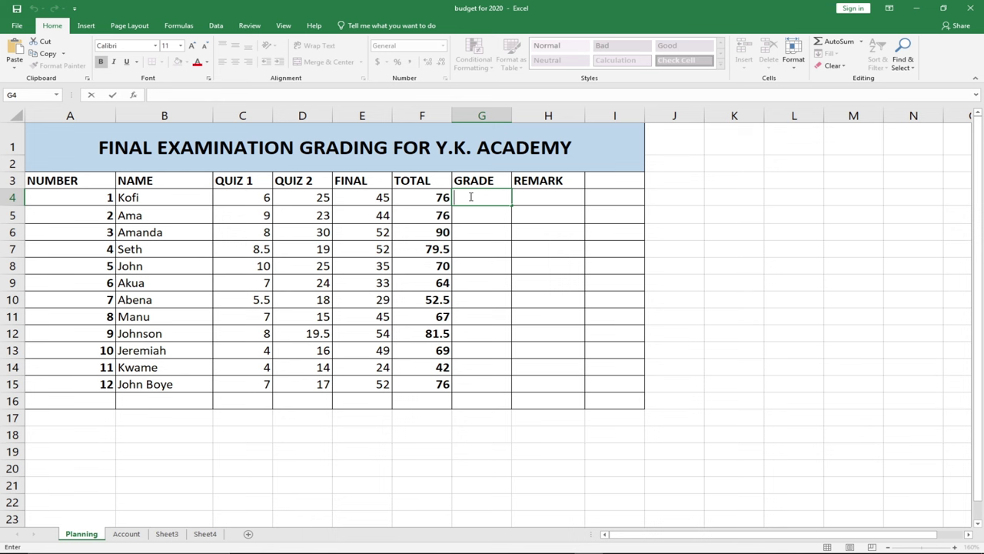
{"action": "type", "text": "=if"}
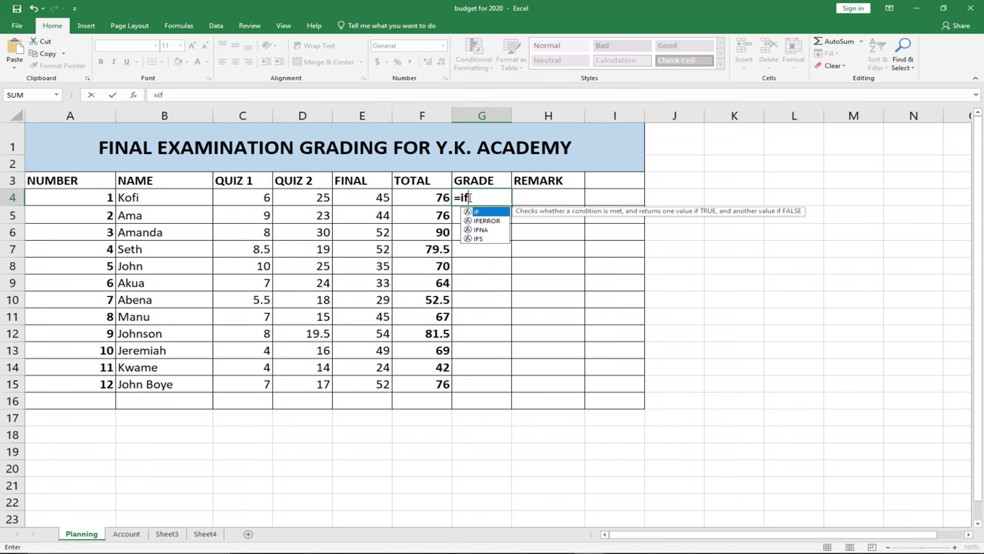
{"action": "key", "text": "Tab"}
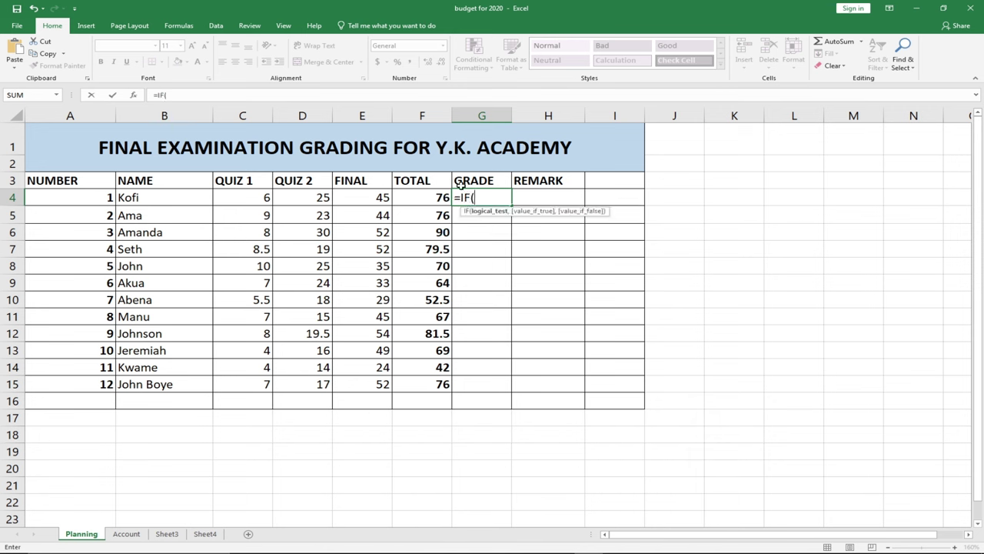
{"action": "left_click", "coordinate": [419, 198]}
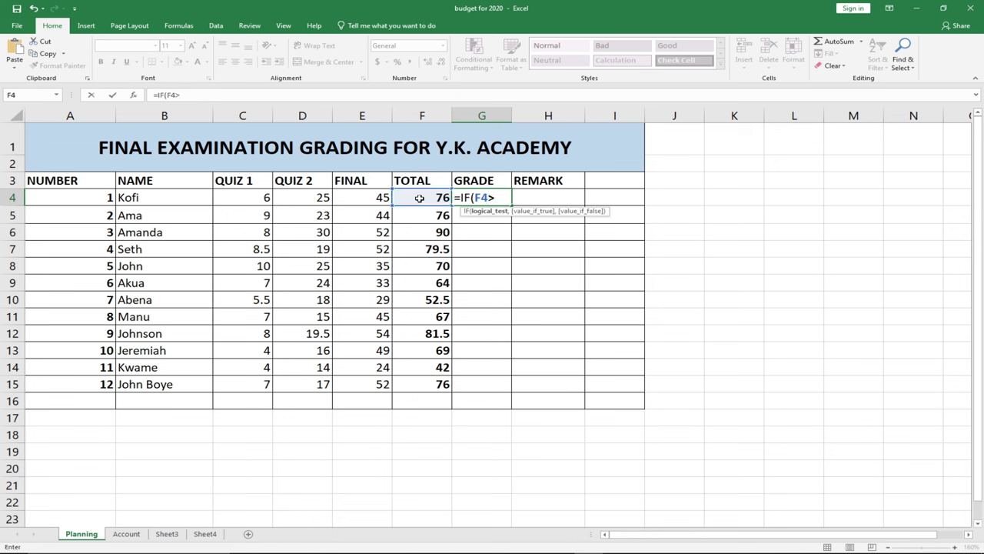
{"action": "type", "text": "="}
{"action": "type", "text": "90"}
{"action": "type", "text": ","}
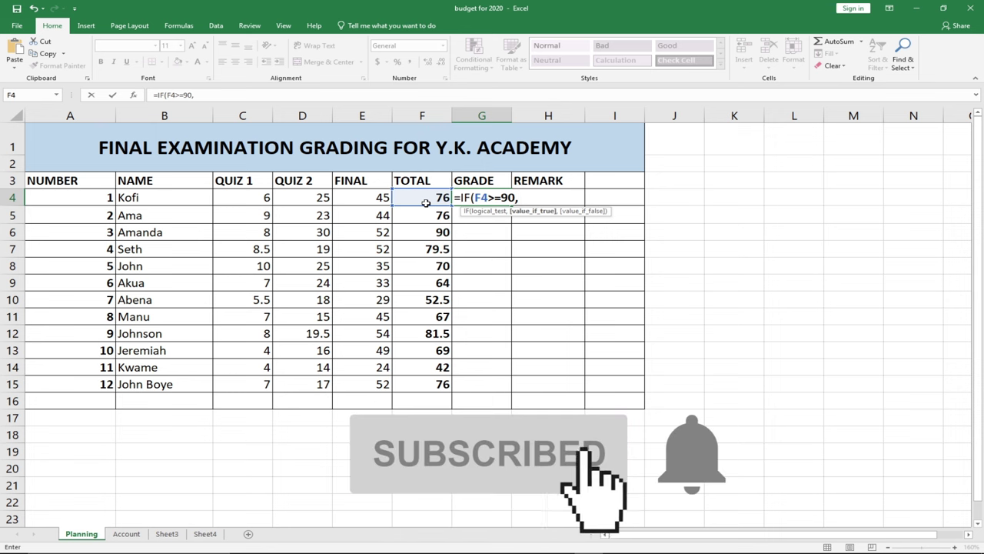
{"action": "type", "text": "\""}
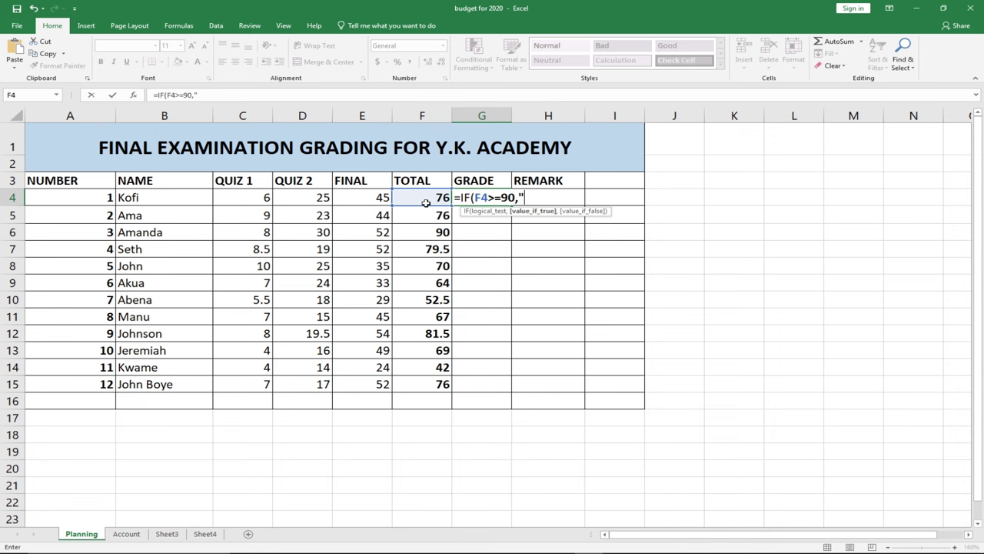
{"action": "type", "text": "A\""}
Nest a second IF in the G4 formula that returns "B" when F4>=80.
{"action": "type", "text": ",if"}
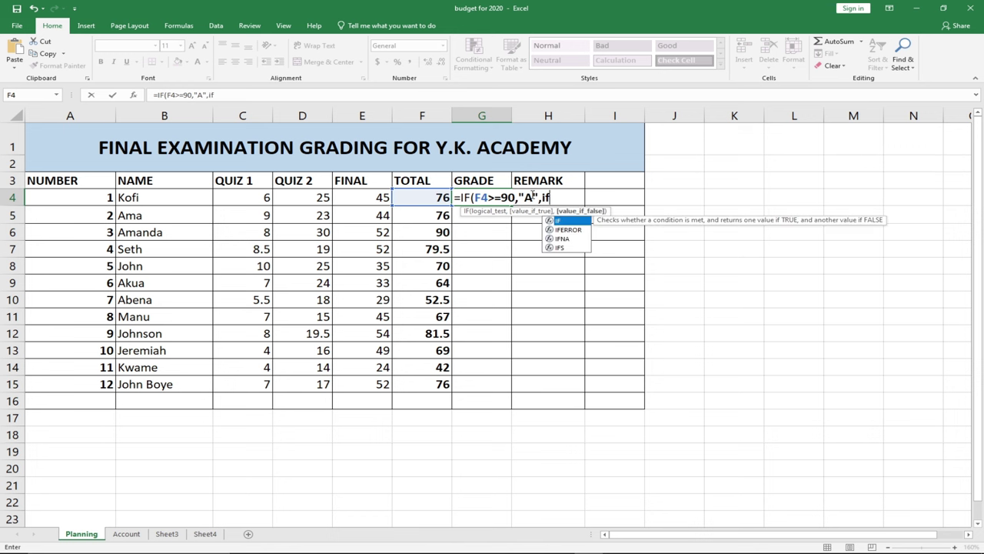
{"action": "key", "text": "Tab"}
{"action": "left_click", "coordinate": [436, 196]}
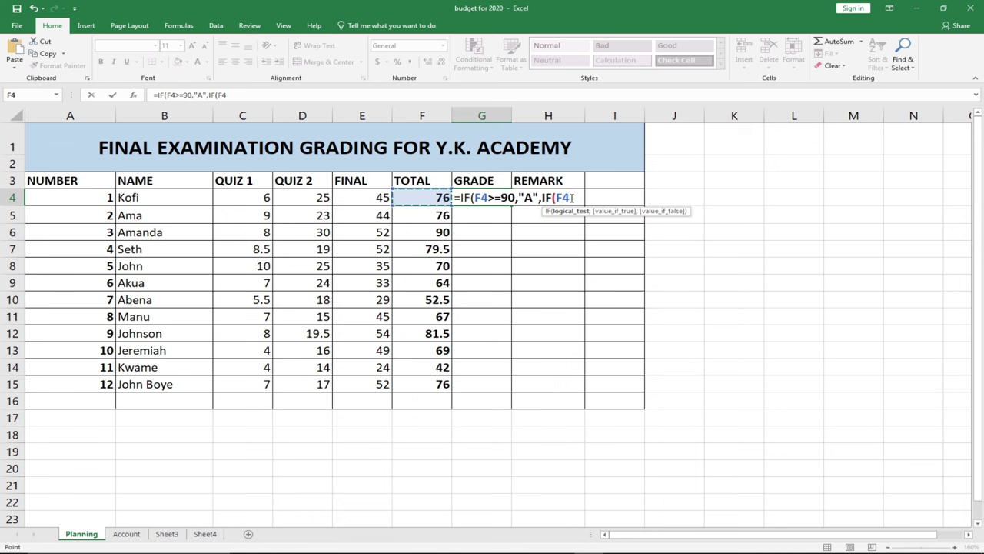
{"action": "type", "text": ">=80"}
{"action": "type", "text": ","}
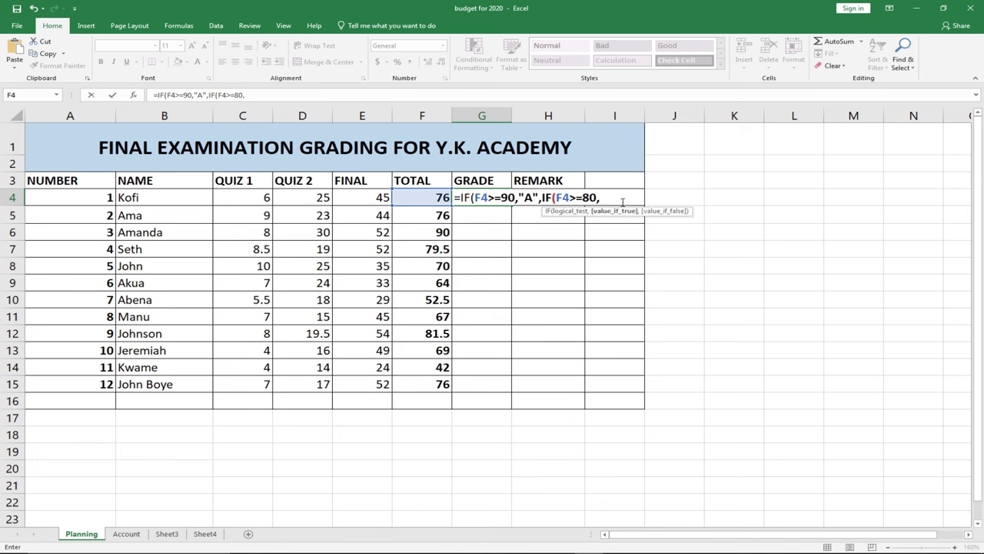
{"action": "type", "text": "\"B\","}
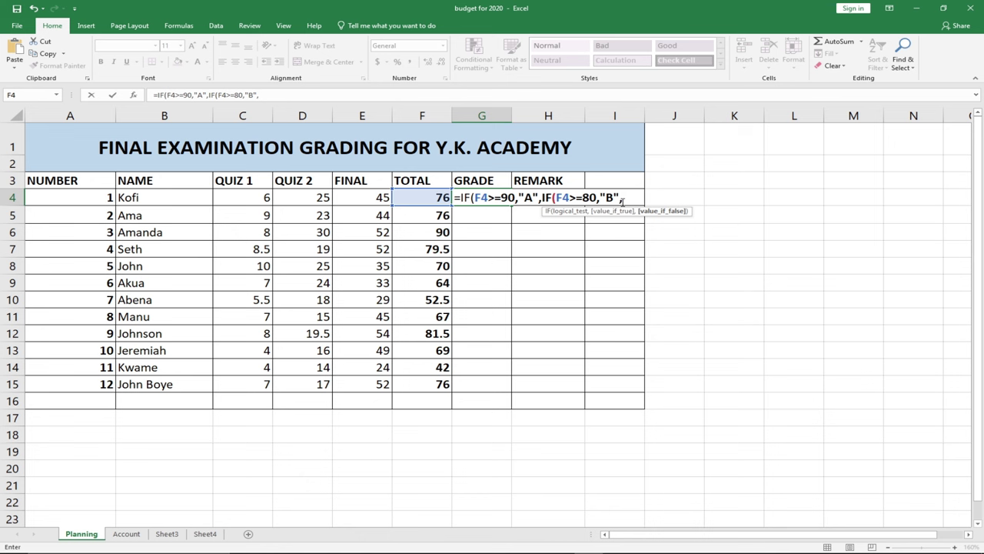
Nest a third IF in the G4 formula with the logical test F4>=70.
{"action": "type", "text": "IF("}
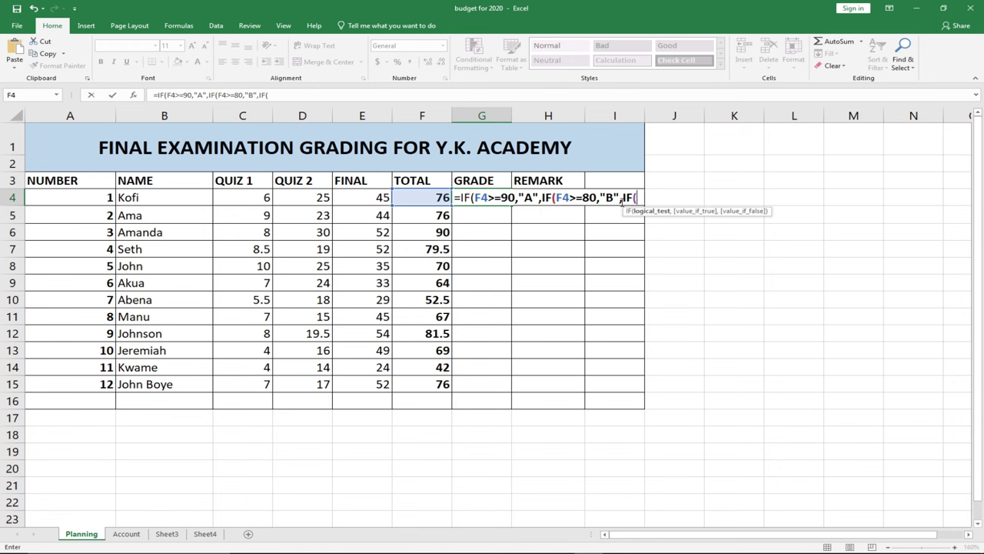
{"action": "left_click", "coordinate": [421, 198]}
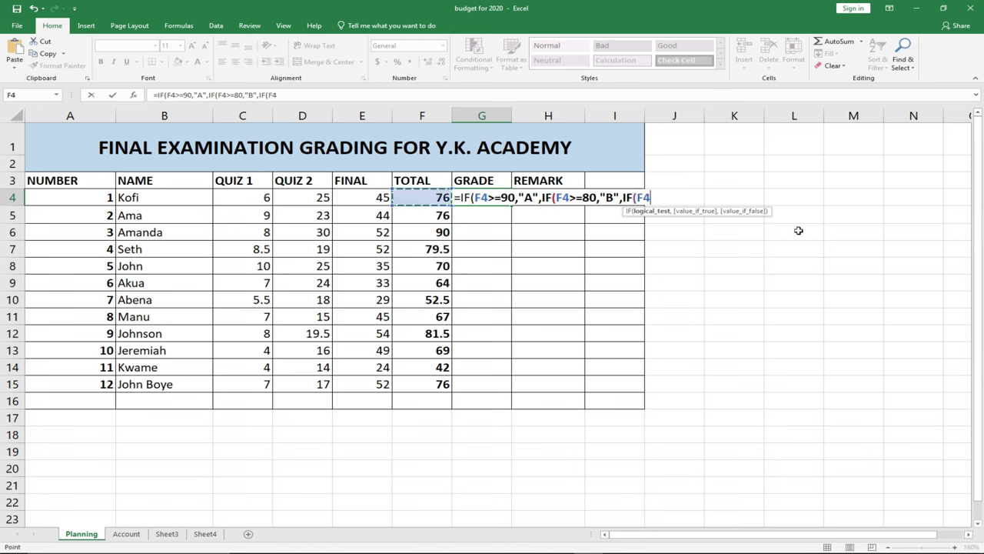
{"action": "type", "text": ">=70,\""}
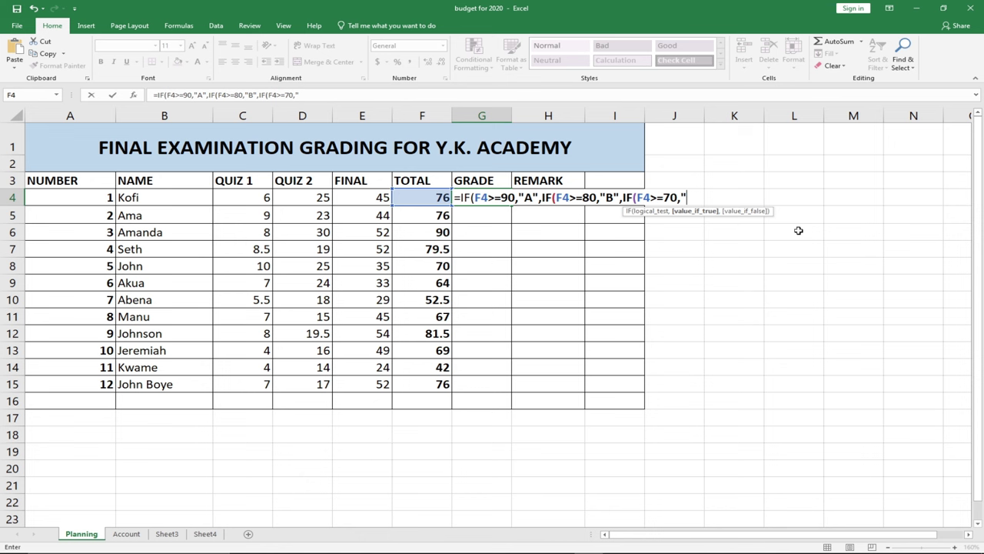
{"action": "type", "text": "C="}
{"action": "key", "text": "BackSpace"}
{"action": "type", "text": "+,if"}
{"action": "key", "text": "Return"}
{"action": "left_click", "coordinate": [477, 339]}
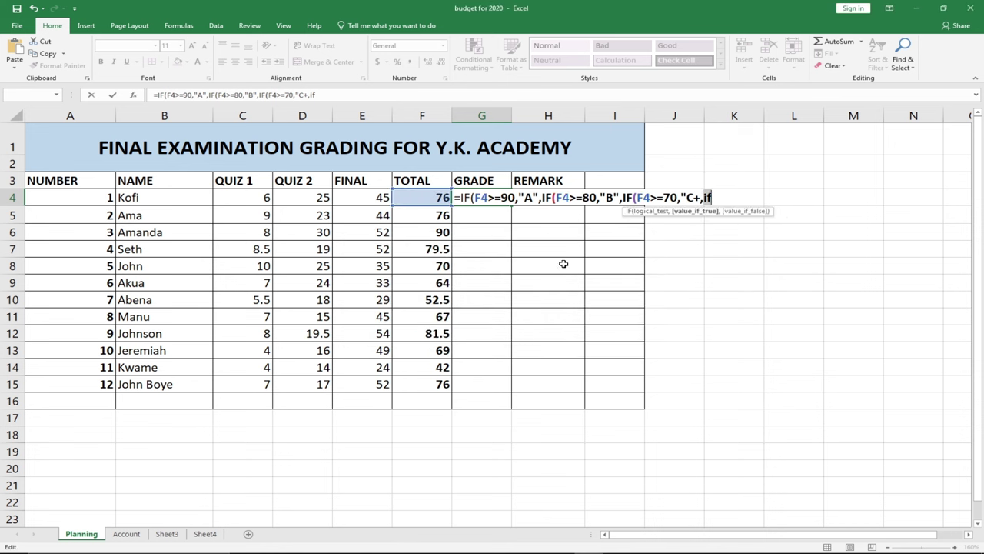
{"action": "left_click", "coordinate": [714, 197]}
{"action": "key", "text": "BackSpace"}
{"action": "key", "text": "BackSpace"}
{"action": "key", "text": "BackSpace"}
{"action": "key", "text": "BackSpace"}
{"action": "key", "text": "BackSpace"}
Return "C+" for the F4>=70 test in G4 and nest an IF that returns "C" when F4>=60.
{"action": "type", "text": "C+\","}
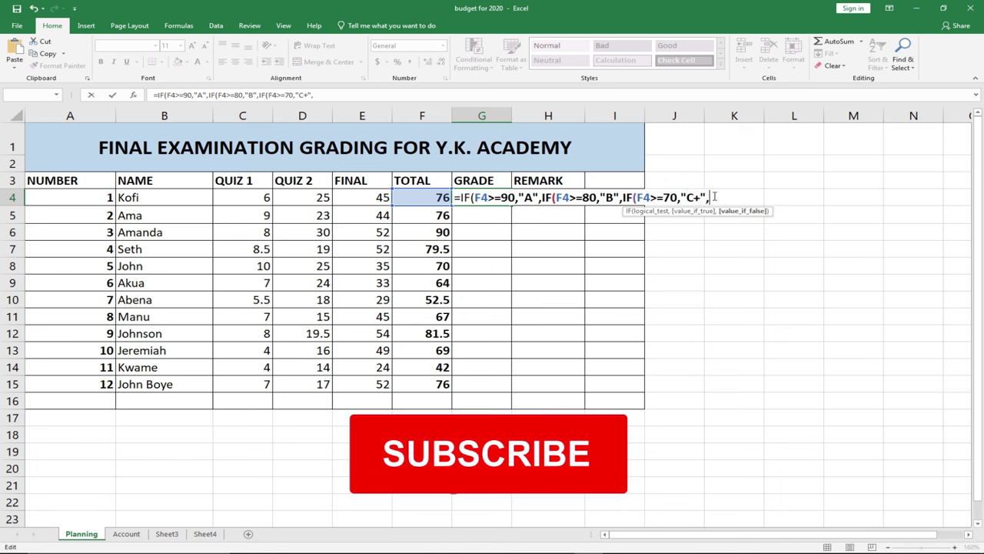
{"action": "type", "text": "IF("}
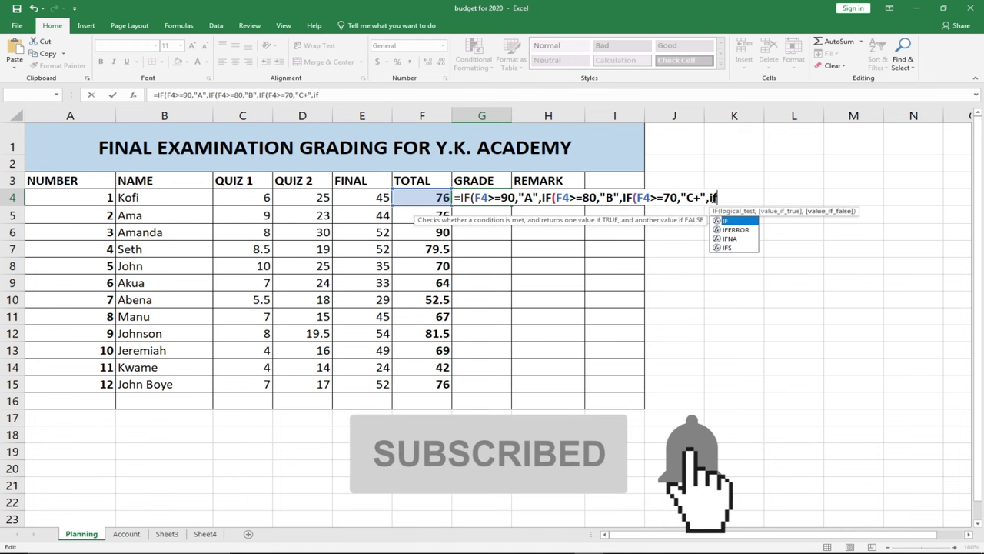
{"action": "left_click", "coordinate": [428, 198]}
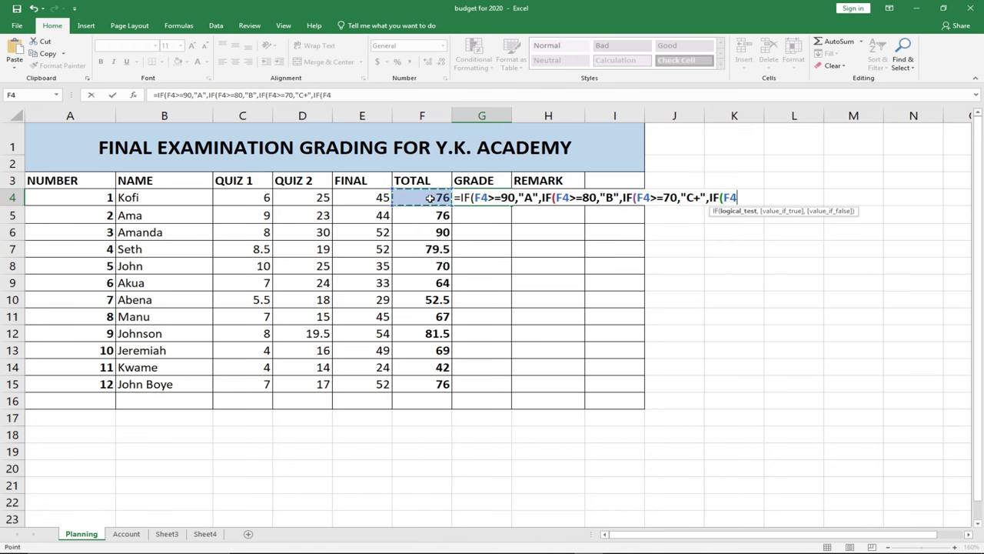
{"action": "type", "text": ">=60,"}
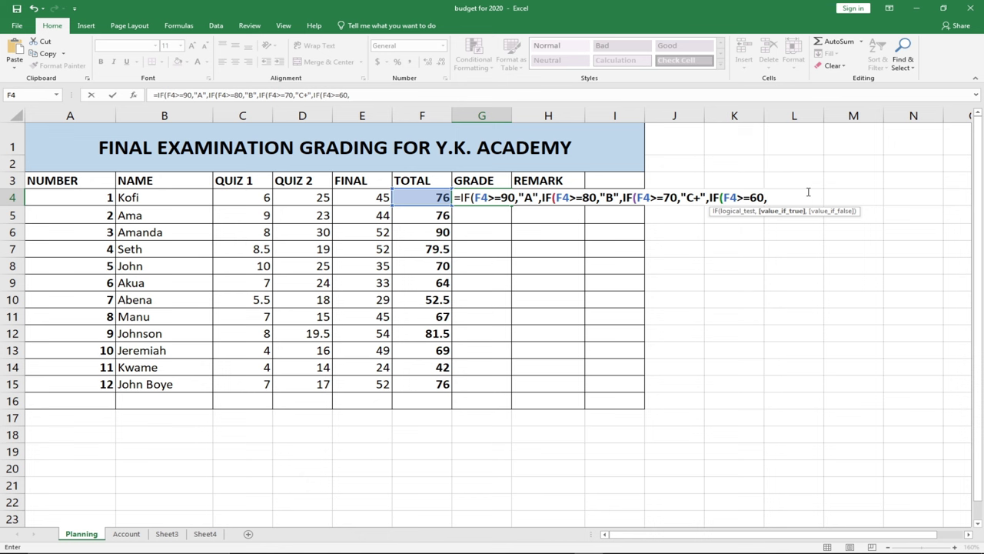
{"action": "type", "text": "\"C\",if"}
Nest a fifth IF in the G4 formula that returns "D" when F4>=50.
{"action": "key", "text": "Tab"}
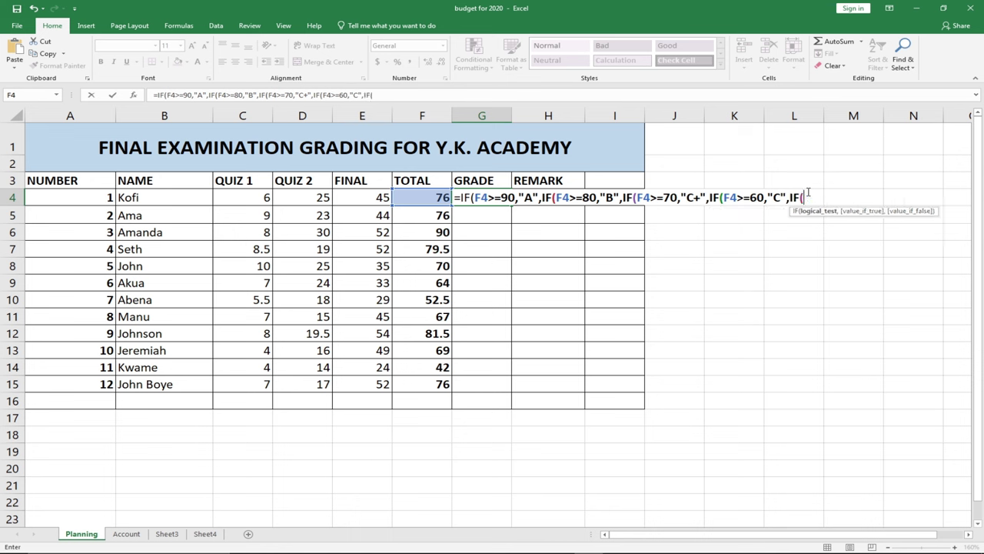
{"action": "left_click", "coordinate": [414, 200]}
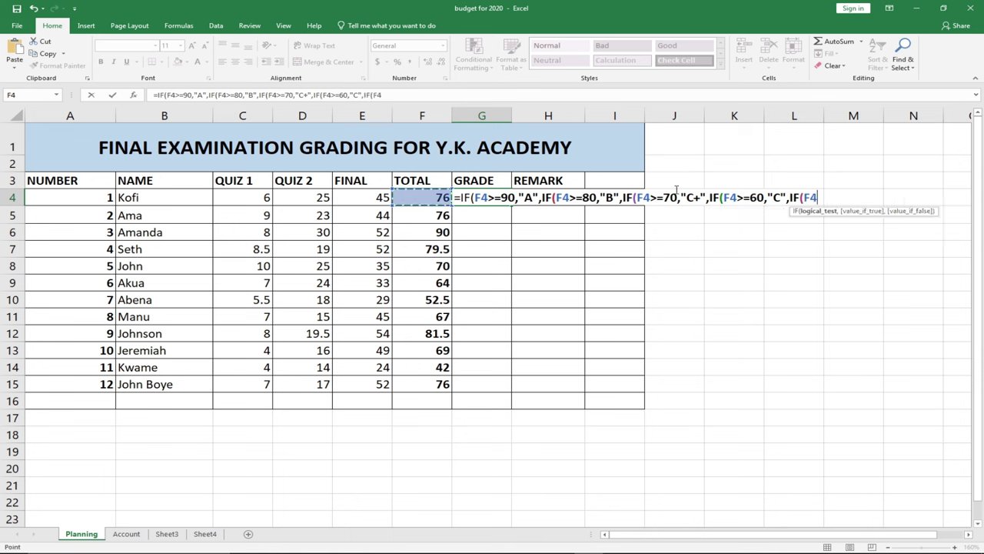
{"action": "type", "text": ">"}
{"action": "type", "text": "=50"}
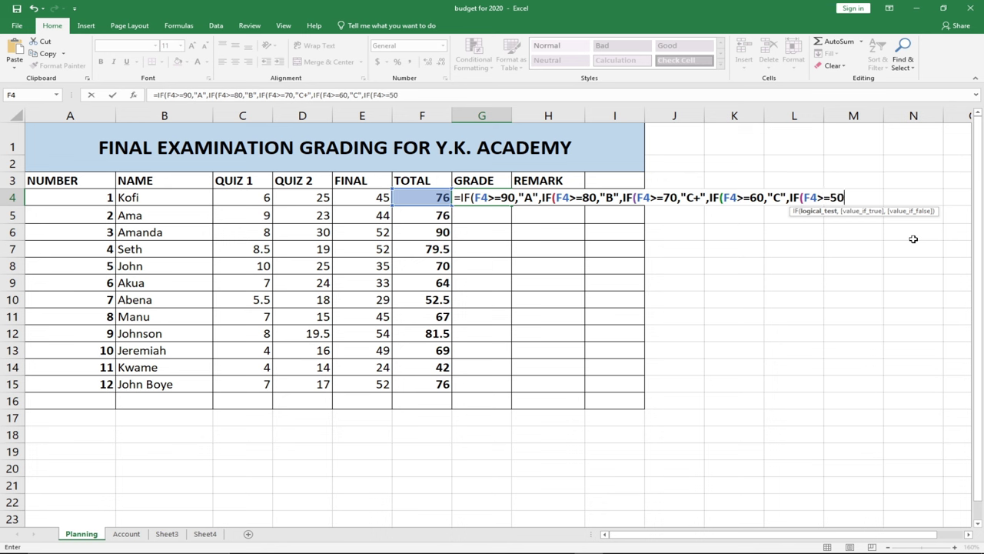
{"action": "type", "text": ","}
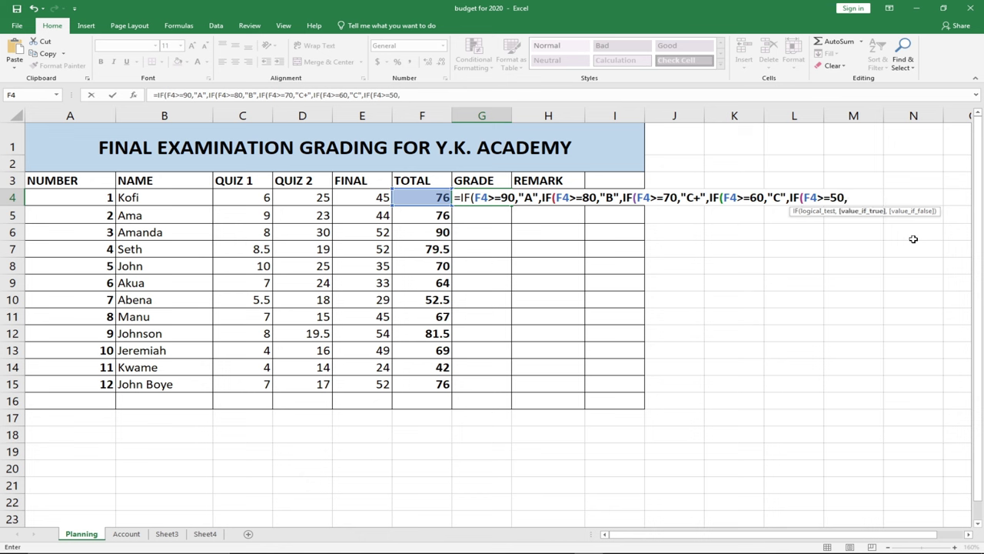
{"action": "type", "text": "\"D\","}
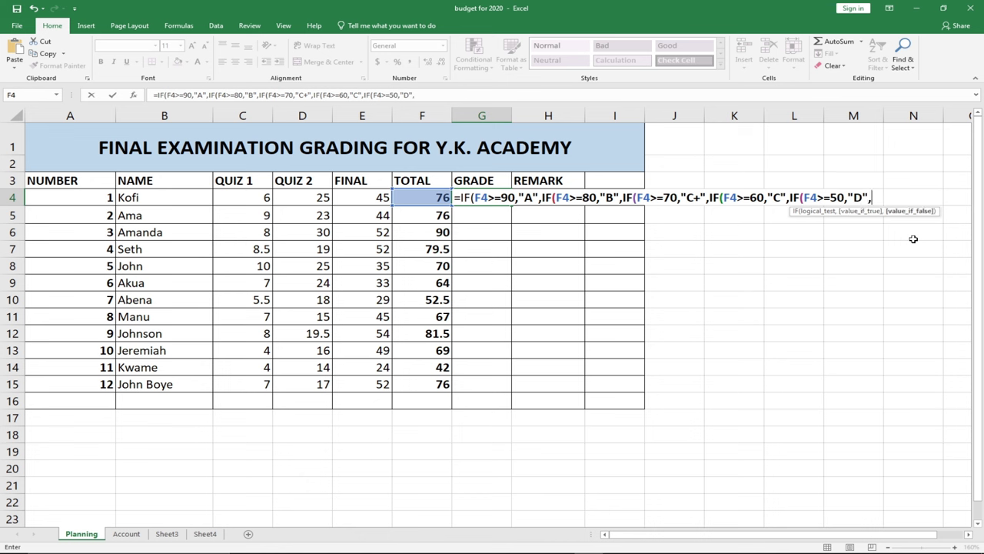
Nest a sixth IF in the G4 formula that returns "F" when F4<50, and complete the formula with its closing parentheses.
{"action": "type", "text": "if"}
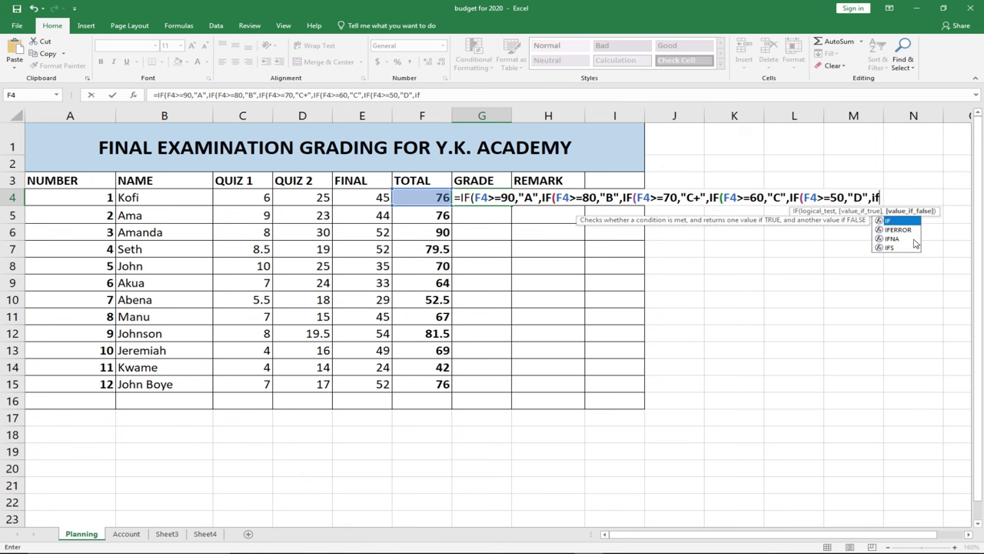
{"action": "key", "text": "Tab"}
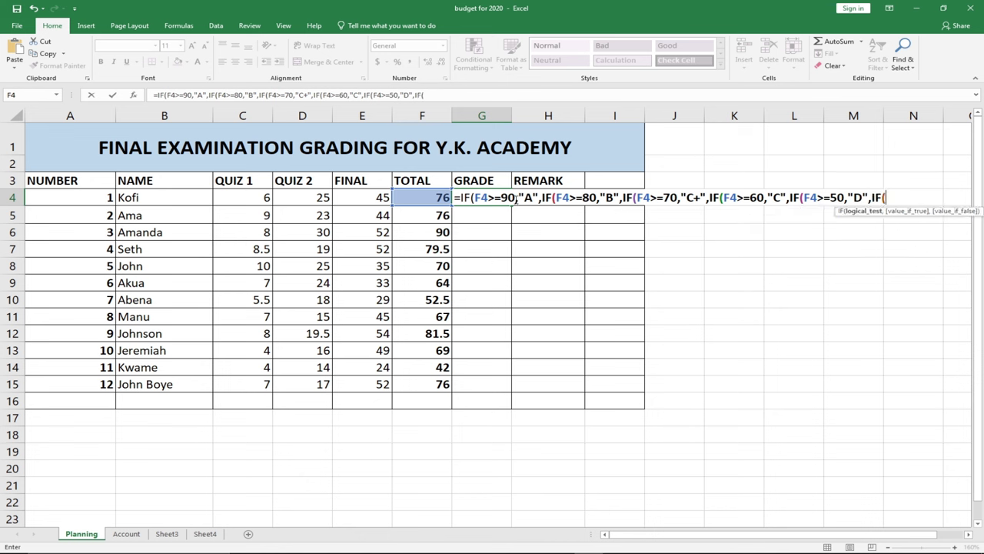
{"action": "left_click", "coordinate": [411, 197]}
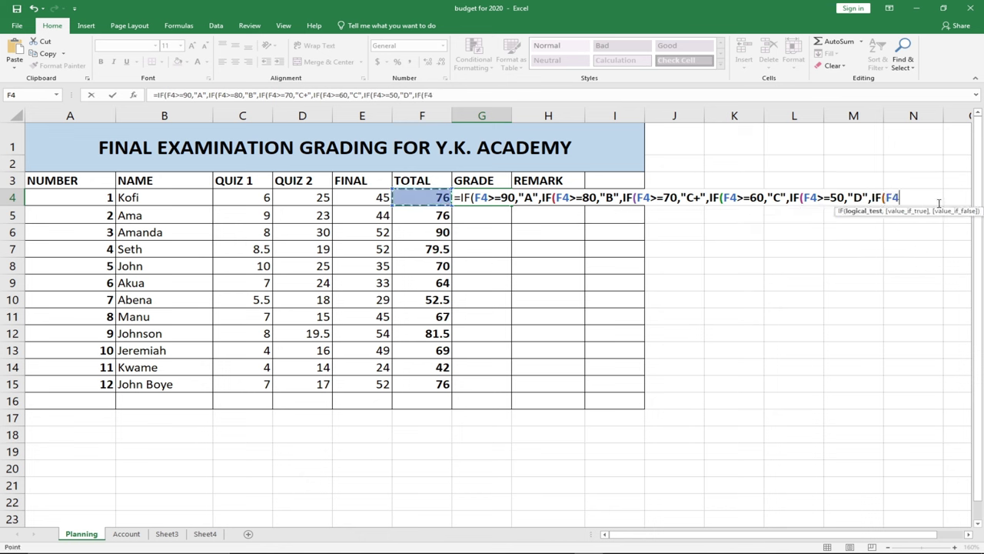
{"action": "type", "text": "<"}
{"action": "type", "text": "50"}
{"action": "type", "text": ","}
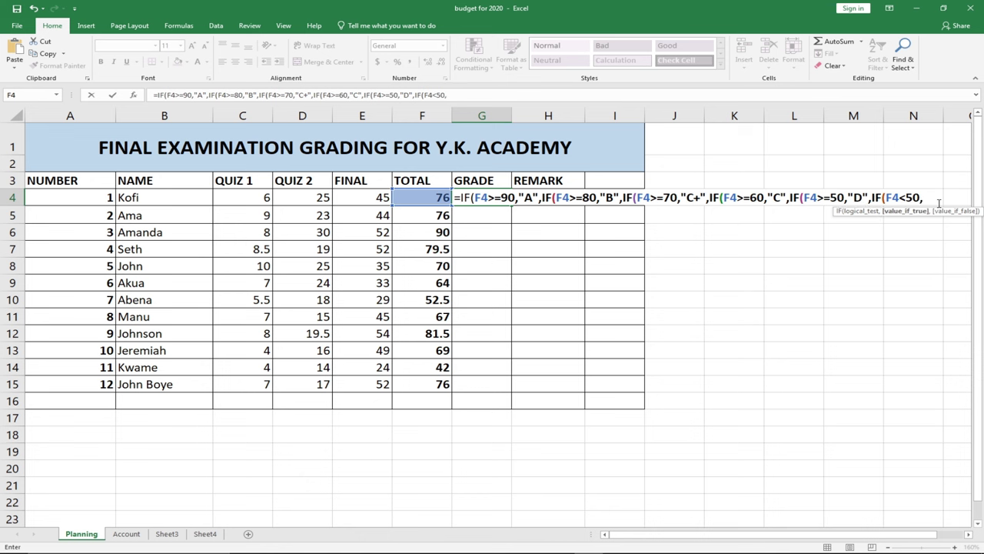
{"action": "type", "text": "\"F\""}
{"action": "type", "text": ")))))"}
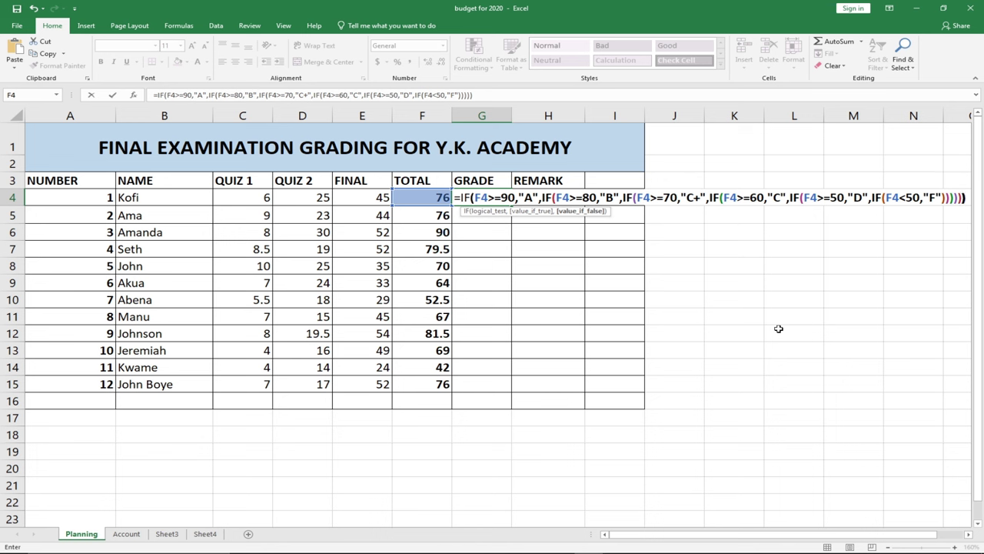
{"action": "type", "text": ")"}
{"action": "key", "text": "Return"}
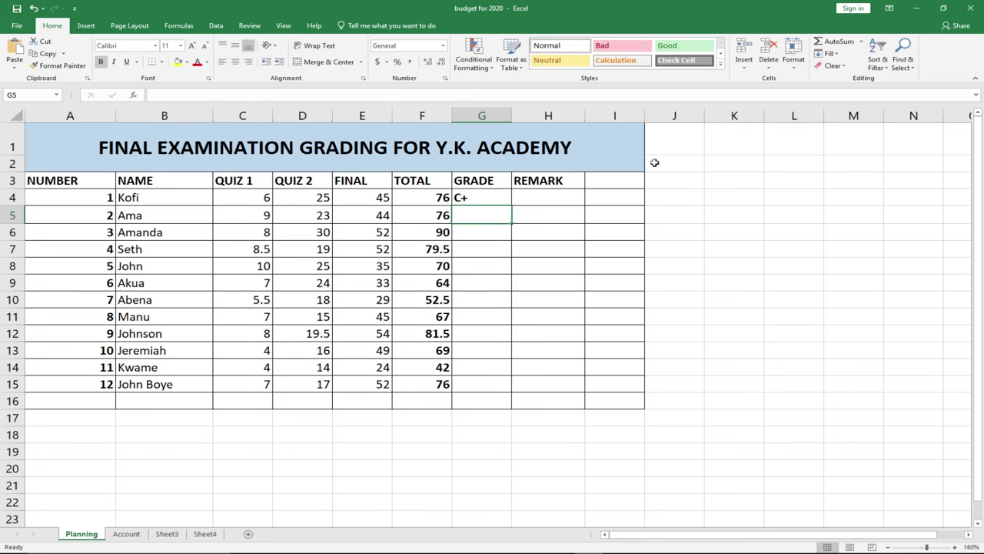
Copy the grade formula from G4 down to G15 and review the formula in G4.
{"action": "left_click", "coordinate": [491, 194]}
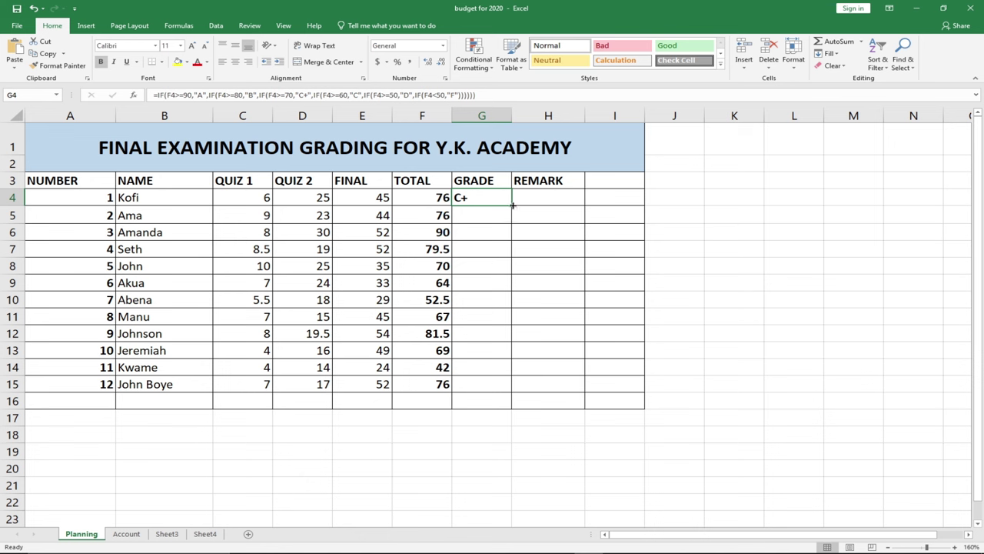
{"action": "left_click_drag", "start_coordinate": [511, 206], "coordinate": [512, 390]}
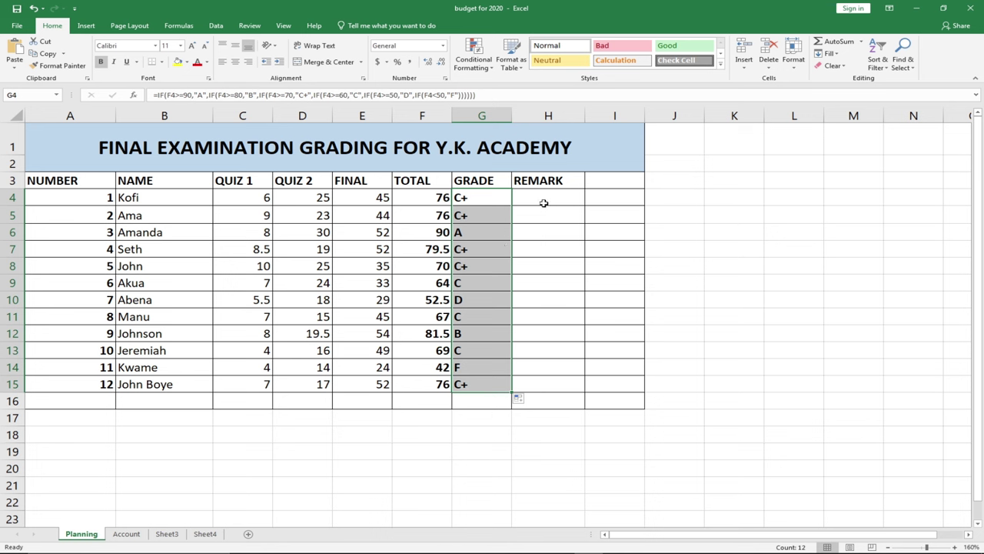
{"action": "left_click", "coordinate": [482, 200]}
{"action": "double_click", "coordinate": [482, 199]}
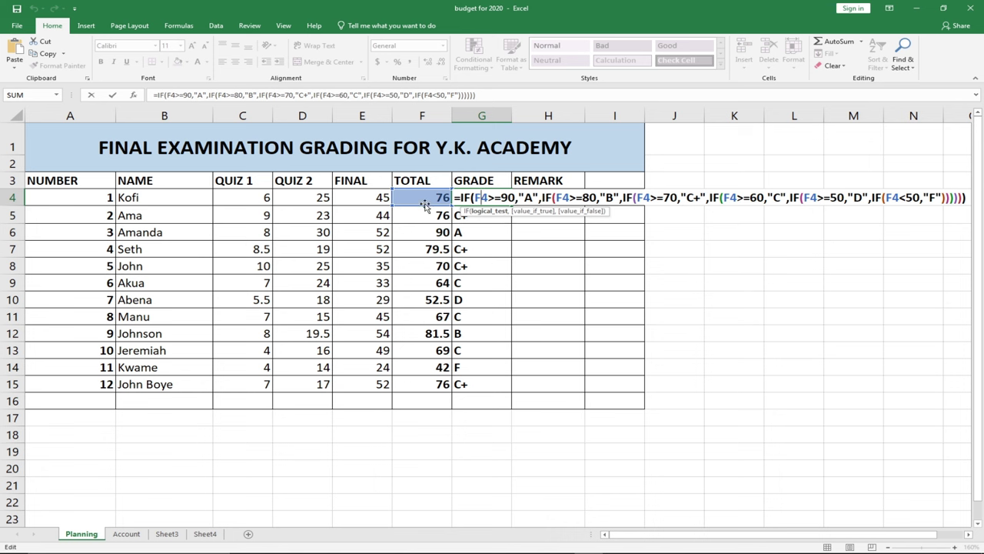
{"action": "key", "text": "Return"}
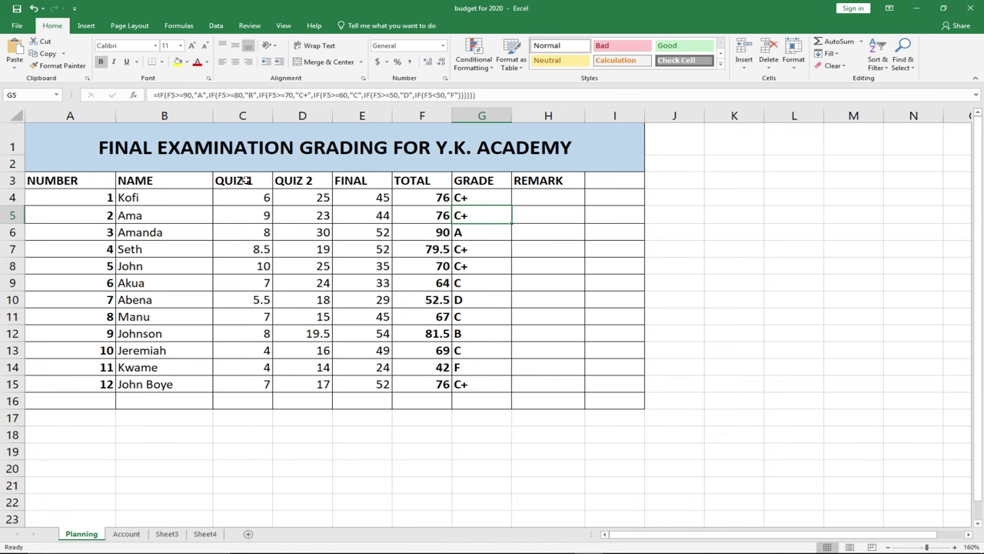
Change student 7's Quiz 1 score to 7 and Final score to 45 in row 10.
{"action": "left_click", "coordinate": [257, 300]}
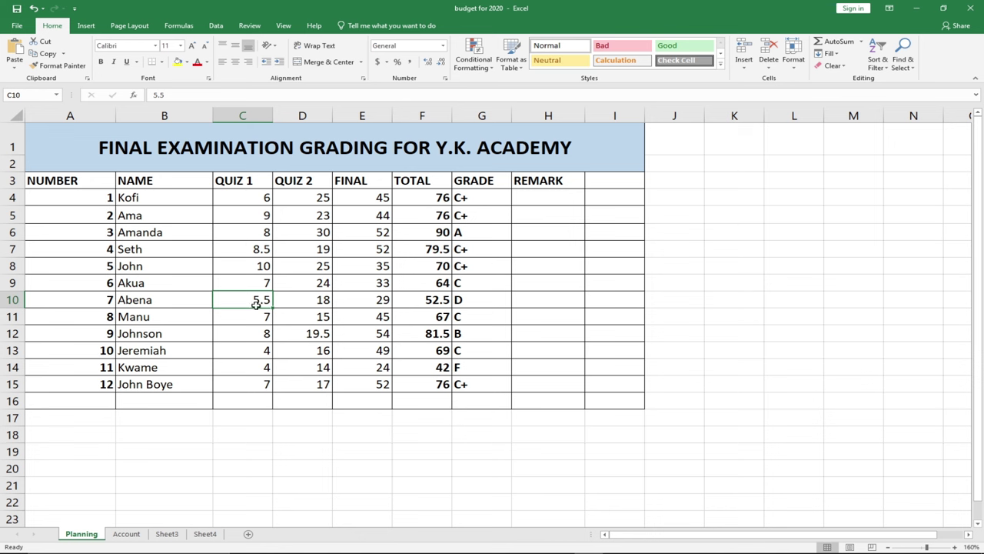
{"action": "type", "text": "7"}
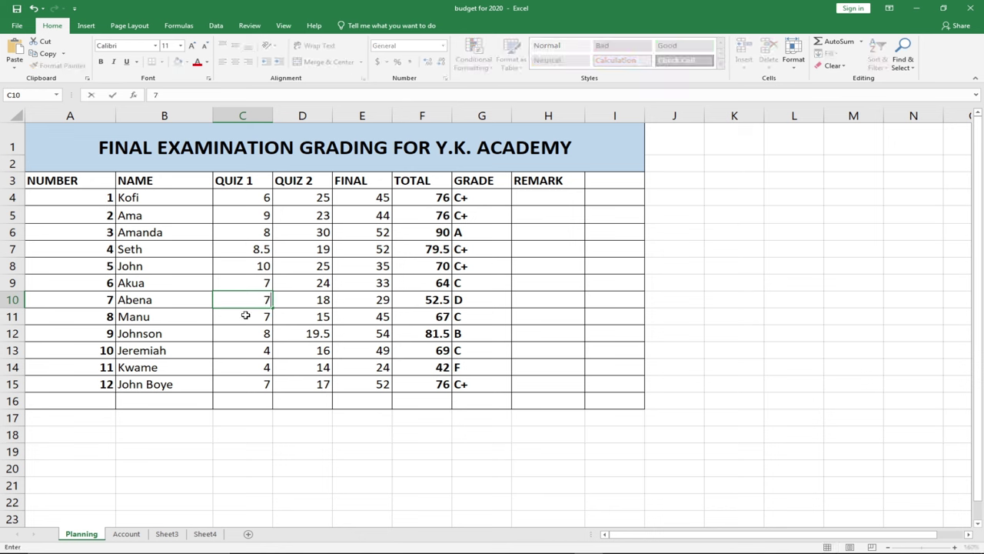
{"action": "key", "text": "Return"}
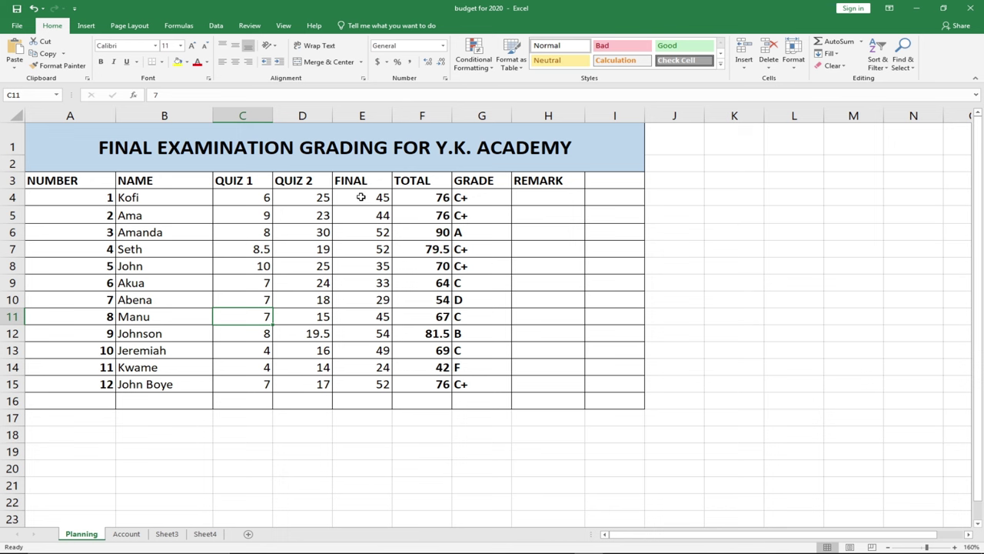
{"action": "left_click", "coordinate": [374, 301]}
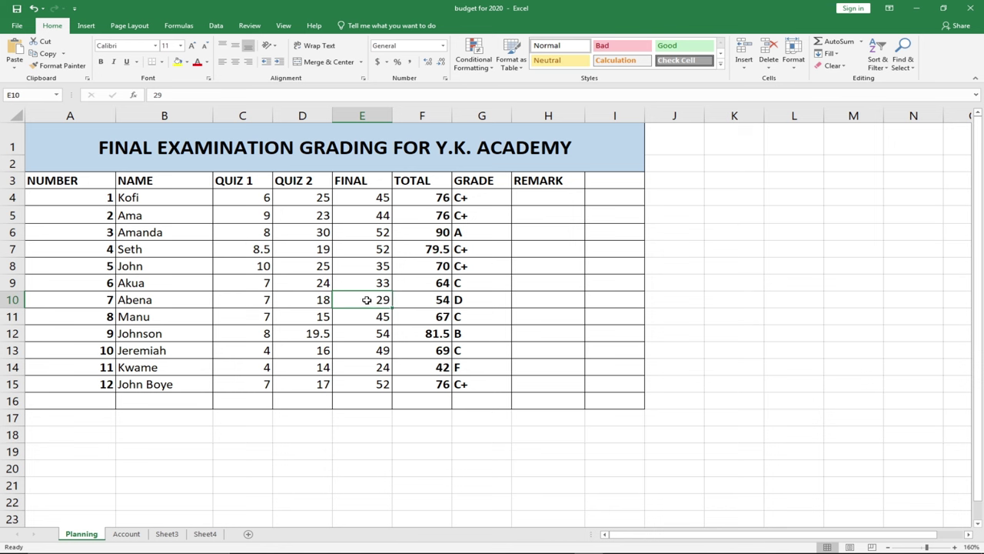
{"action": "type", "text": "45"}
{"action": "key", "text": "Return"}
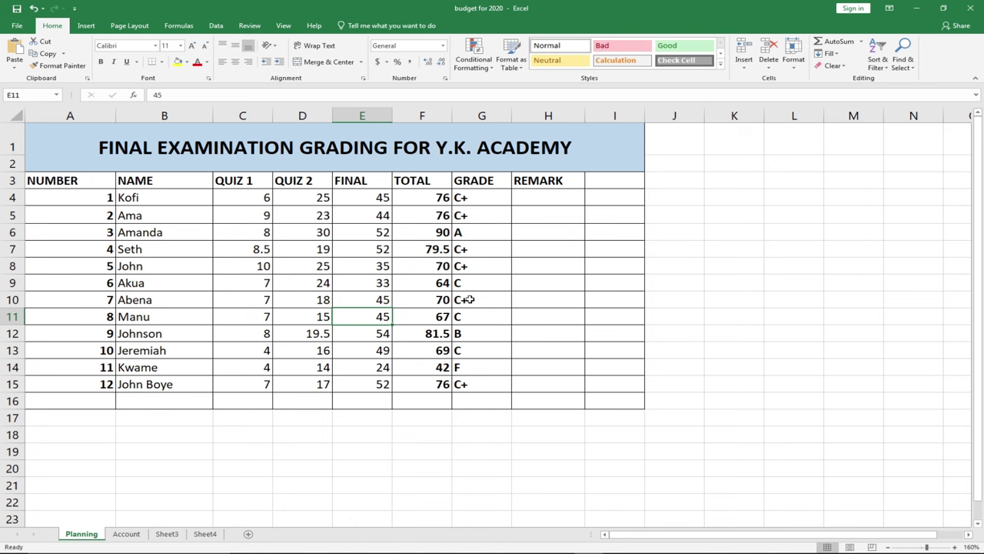
Extend the student numbering to 14 in A17 and enter student 13's full name in B16.
{"action": "left_click", "coordinate": [102, 403]}
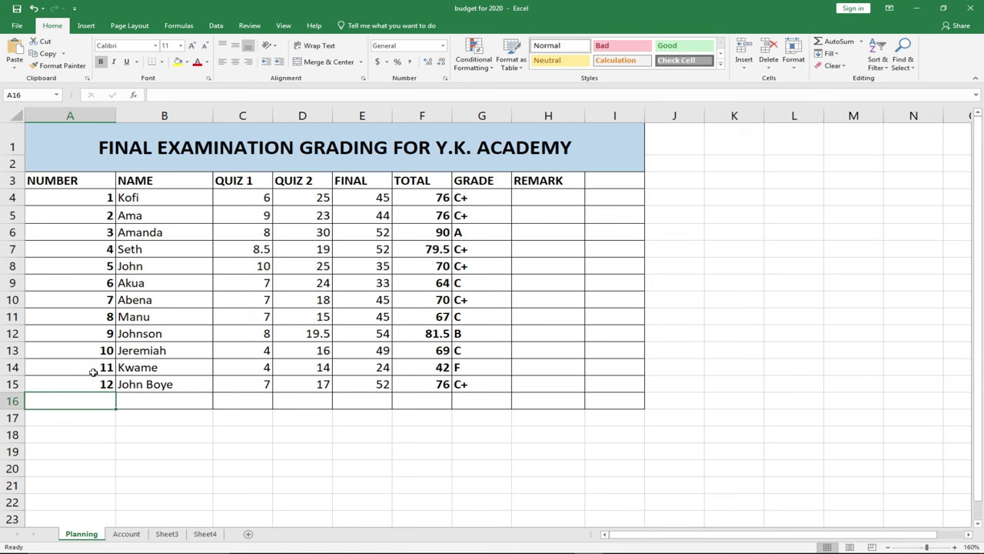
{"action": "left_click_drag", "start_coordinate": [90, 369], "coordinate": [111, 440]}
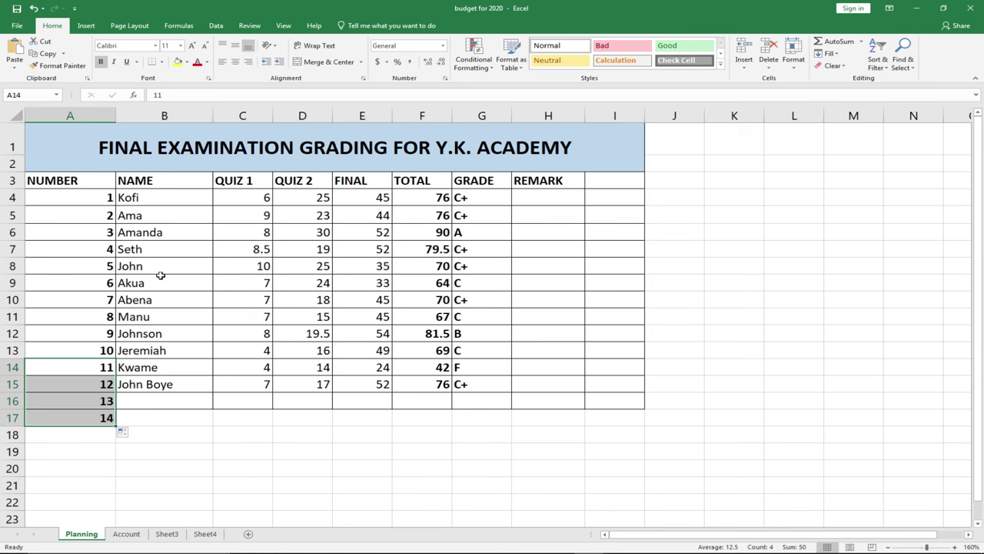
{"action": "left_click", "coordinate": [134, 397]}
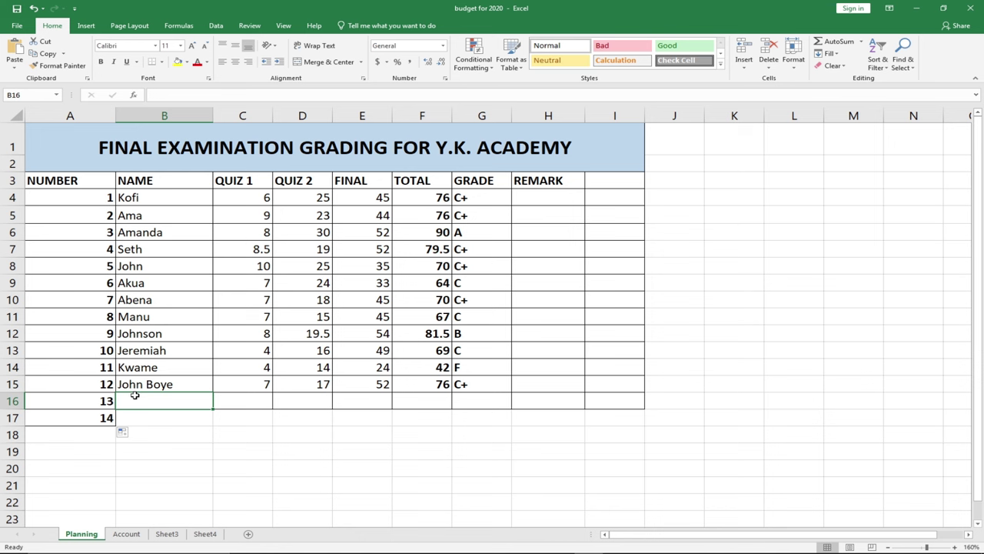
{"action": "type", "text": "John D"}
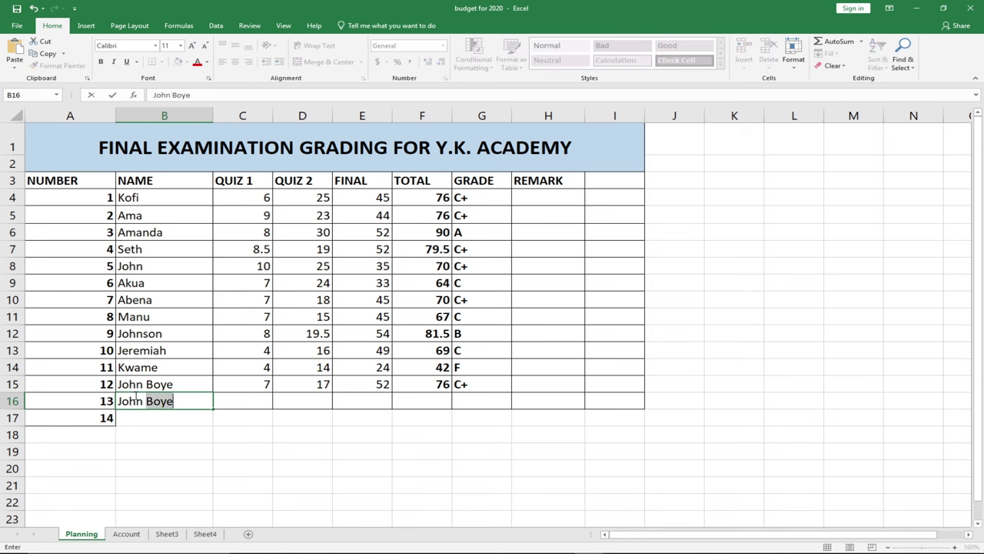
{"action": "type", "text": "oe"}
{"action": "key", "text": "BackSpace"}
{"action": "key", "text": "BackSpace"}
{"action": "type", "text": "oe"}
{"action": "key", "text": "Tab"}
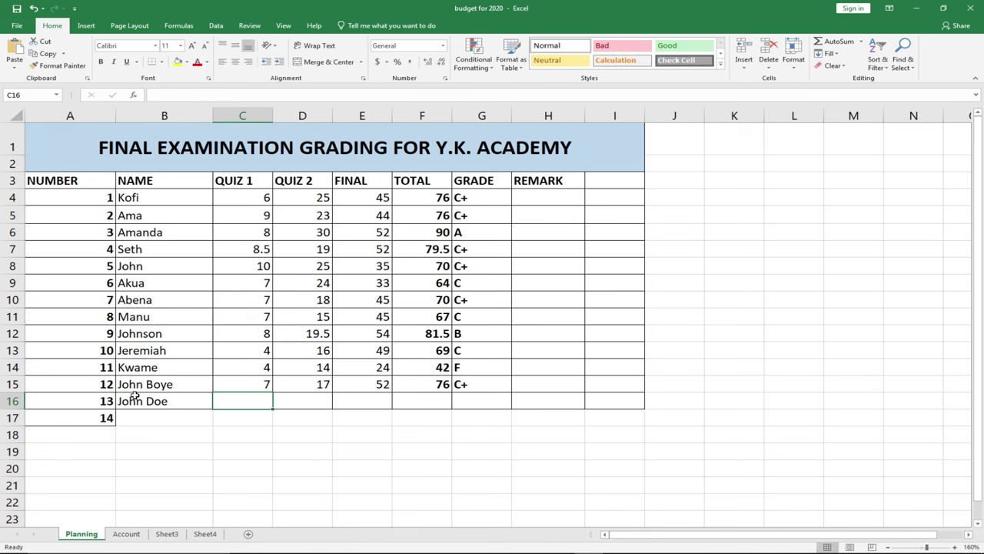
Enter student 13's scores in row 16: Quiz 1 as 8, Quiz 2 as 19 and Final as 49.
{"action": "type", "text": "8"}
{"action": "key", "text": "Tab"}
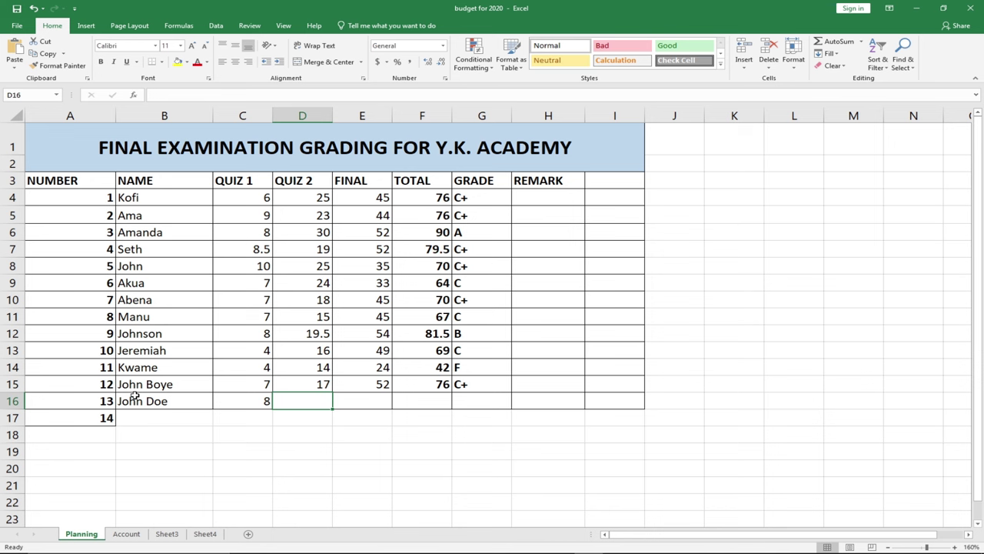
{"action": "type", "text": "19"}
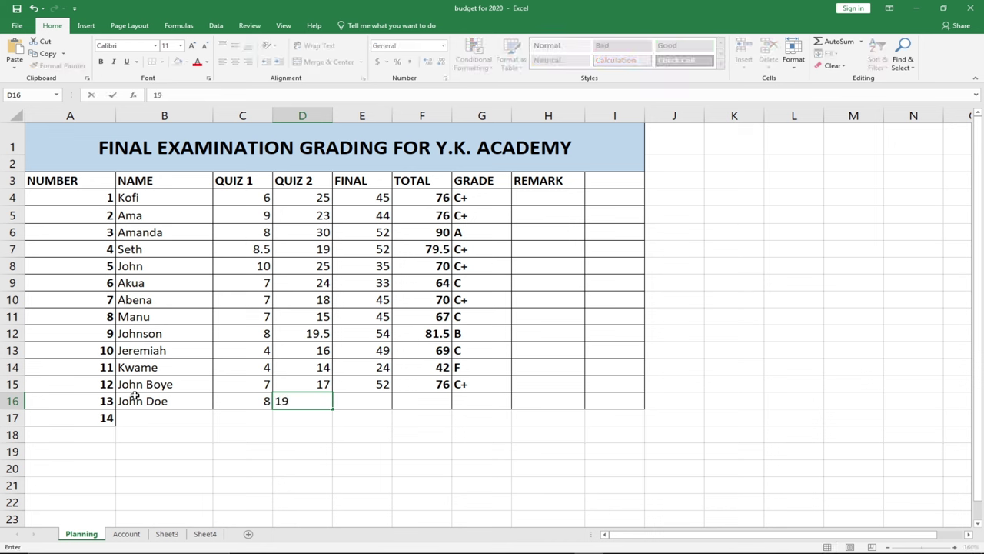
{"action": "key", "text": "Tab"}
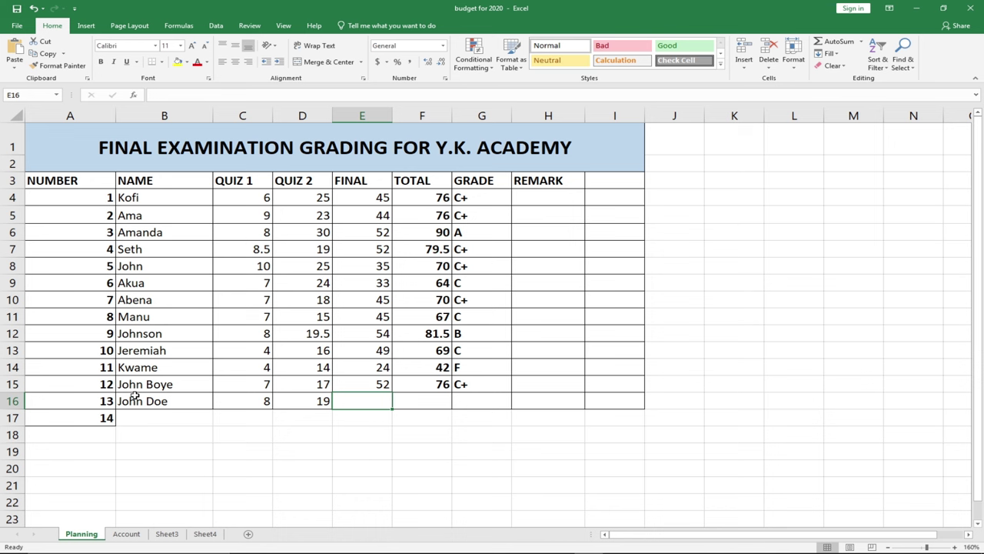
{"action": "type", "text": "49"}
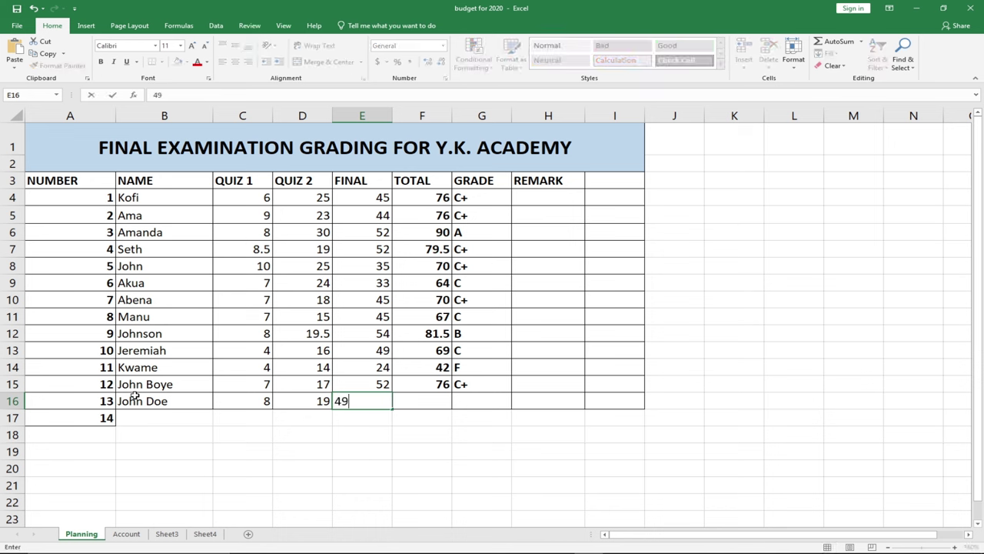
{"action": "key", "text": "Tab"}
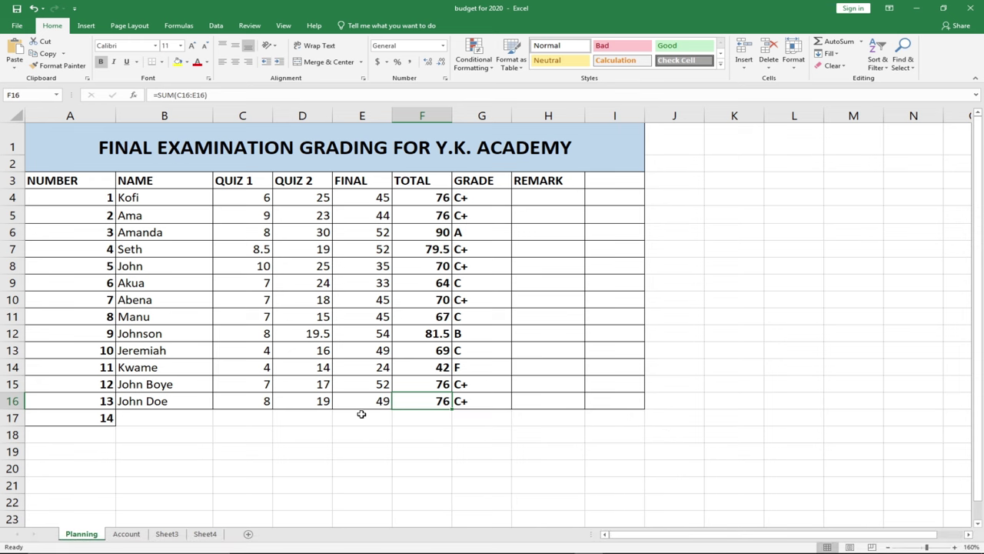
Fill in row 17 with student 14's name and the scores 9 for Quiz 1, 20 for Quiz 2 and 55 for Final.
{"action": "left_click", "coordinate": [140, 416]}
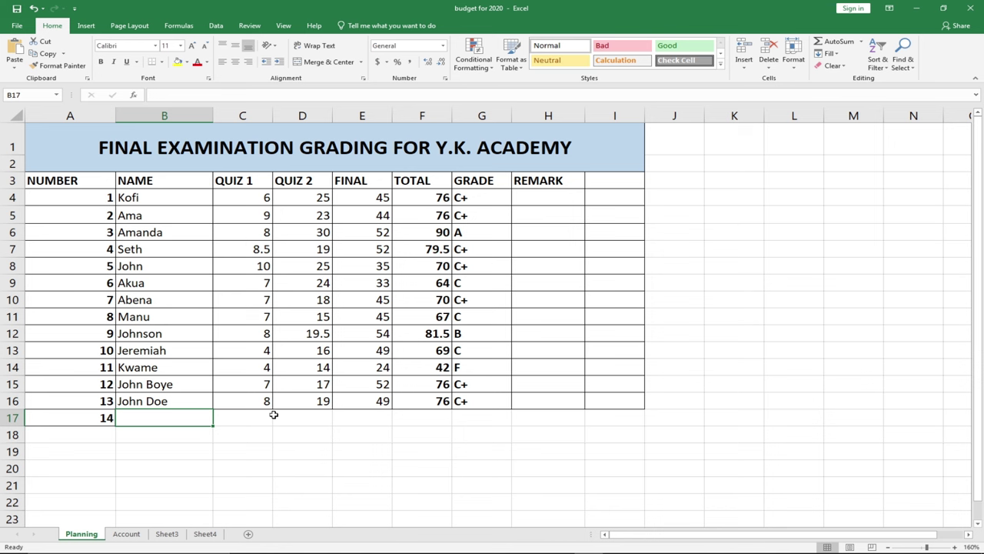
{"action": "type", "text": "K"}
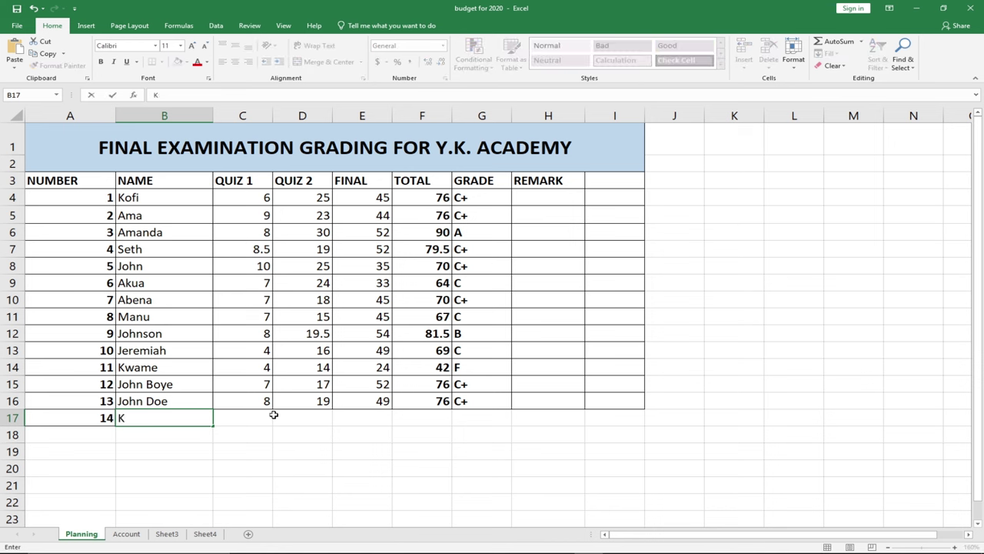
{"action": "type", "text": "waku"}
{"action": "key", "text": "Tab"}
{"action": "type", "text": "9"}
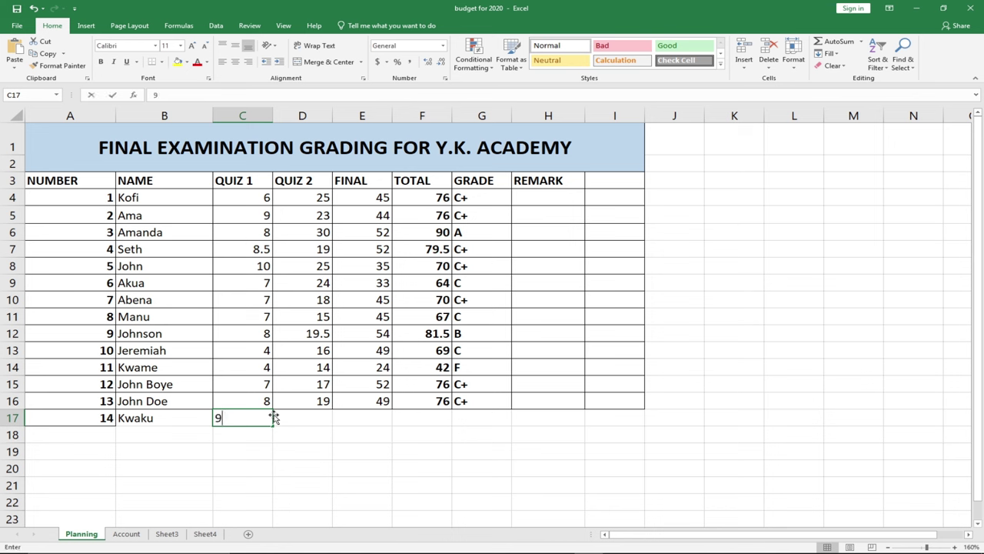
{"action": "key", "text": "Tab"}
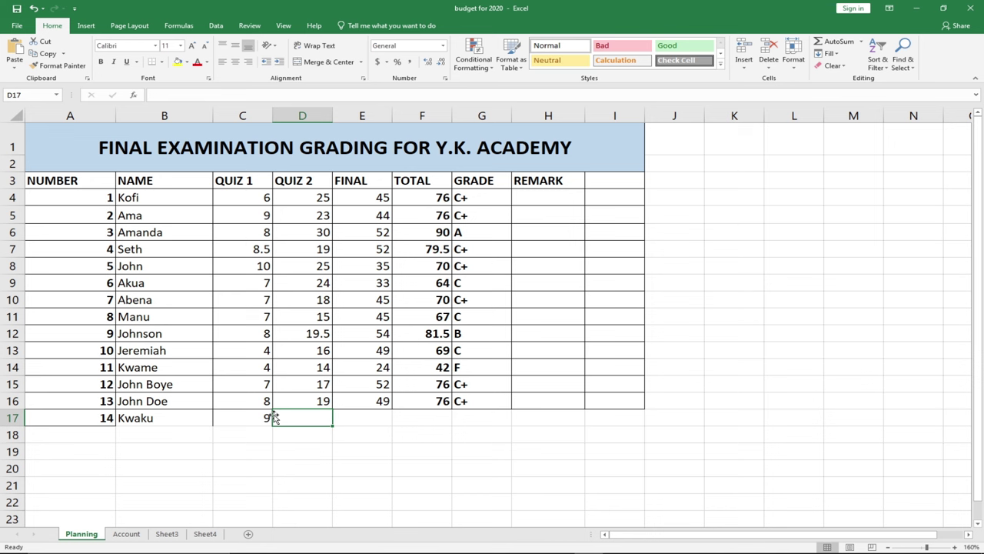
{"action": "type", "text": "20"}
{"action": "key", "text": "Tab"}
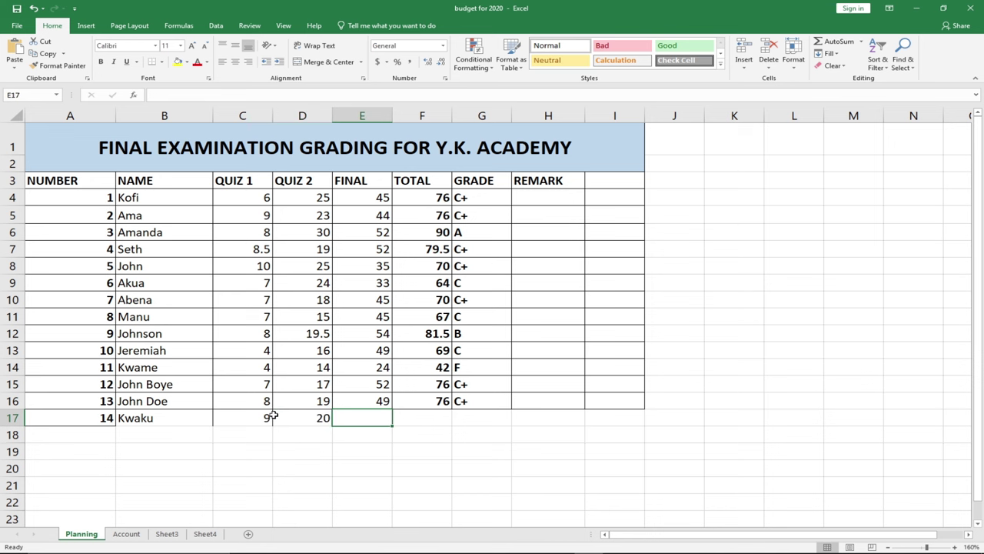
{"action": "type", "text": "55"}
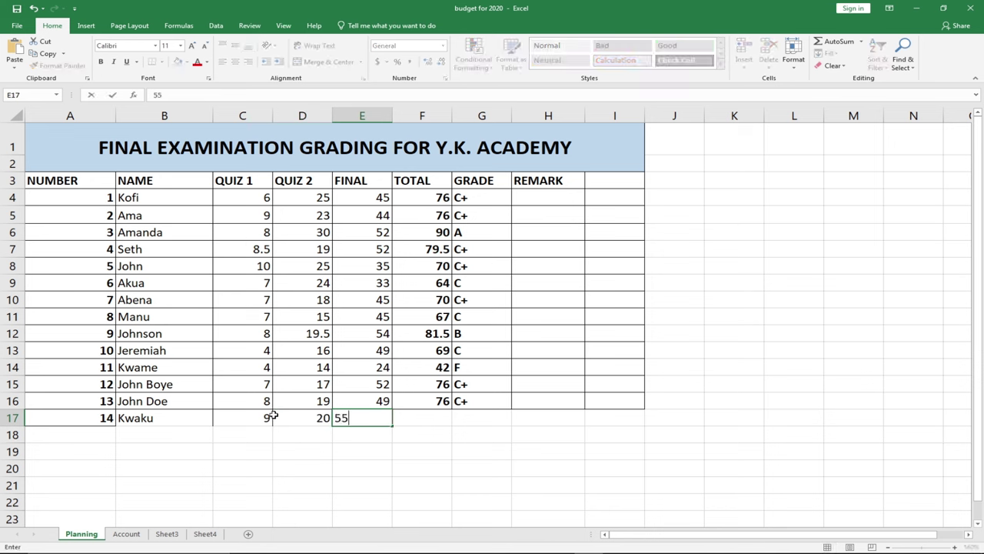
{"action": "key", "text": "Tab"}
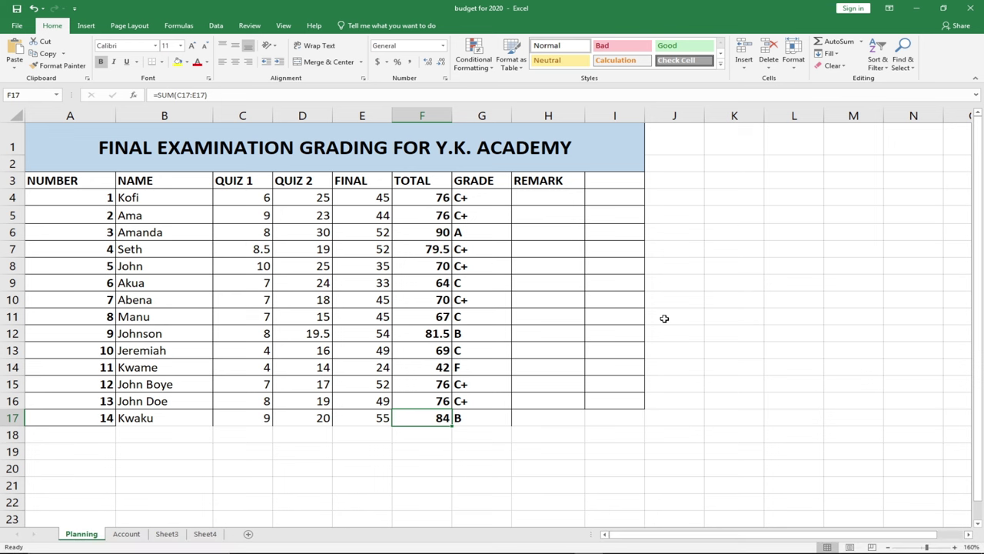
Start an IF formula in the first REMARK cell, H4, testing whether the total in F4 is at least 90 (F4>=90).
{"action": "left_click", "coordinate": [545, 197]}
{"action": "double_click", "coordinate": [546, 197]}
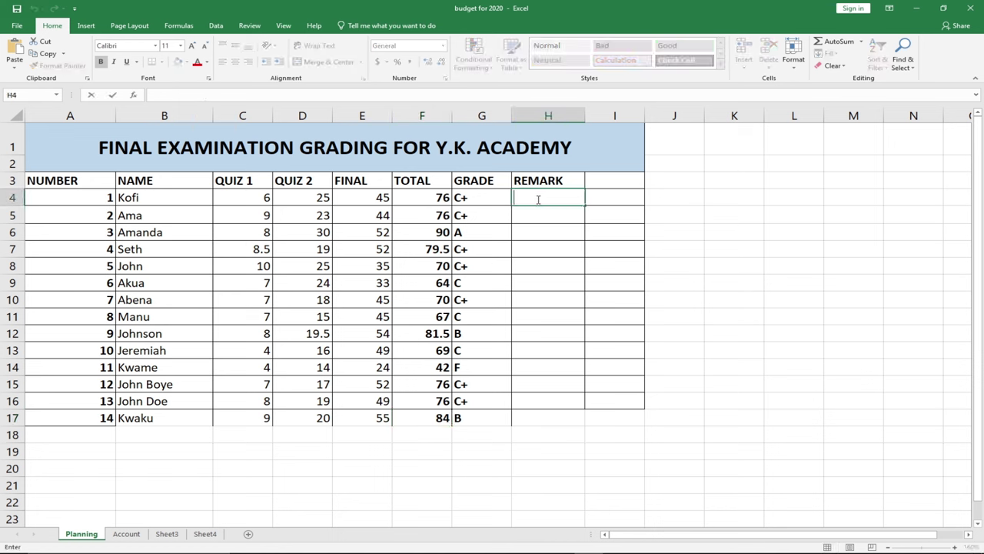
{"action": "type", "text": "="}
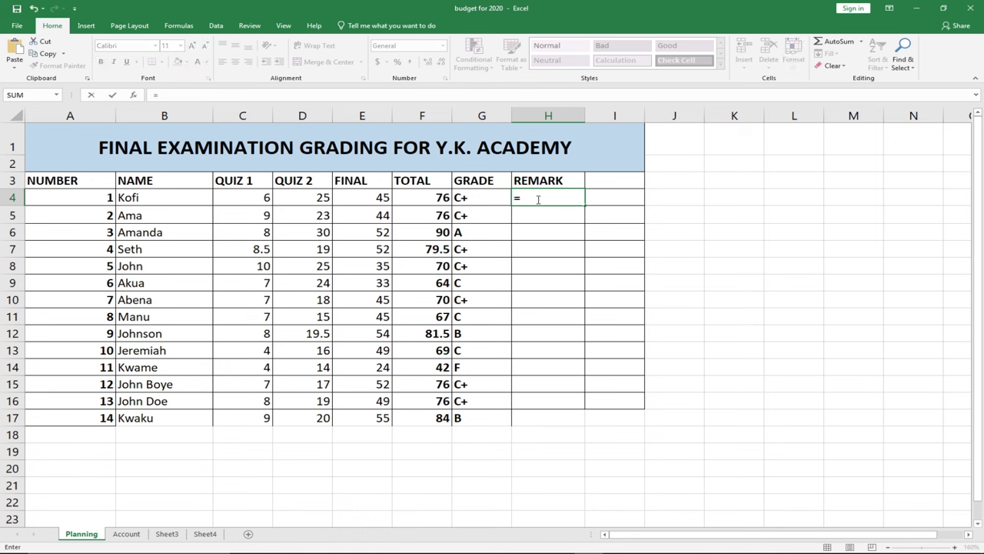
{"action": "type", "text": "if"}
{"action": "key", "text": "Tab"}
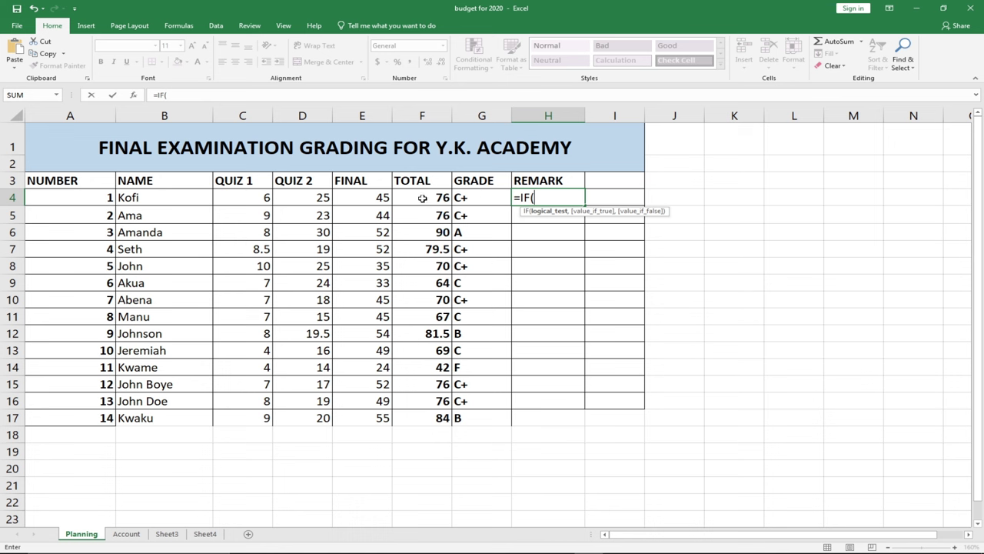
{"action": "left_click", "coordinate": [422, 197]}
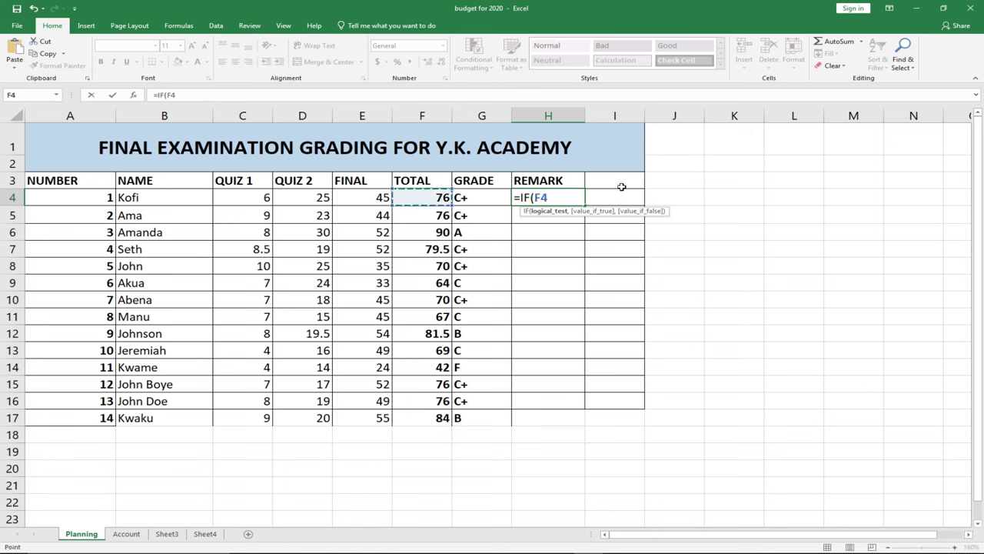
{"action": "type", "text": ">="}
{"action": "type", "text": "90,"}
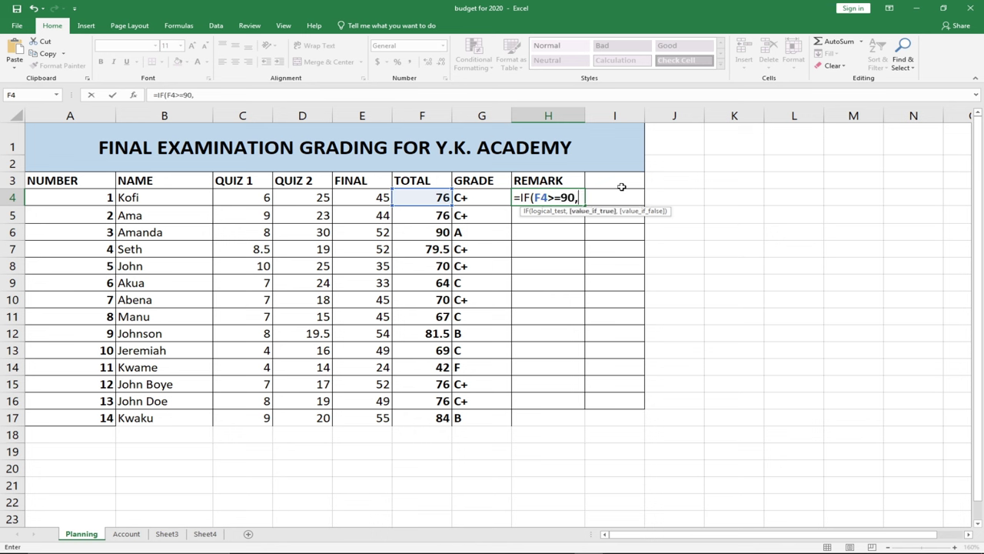
Give the F4>=90 test in H4's formula the result "Satisfactory".
{"action": "type", "text": "\"Satisfo"}
{"action": "key", "text": "BackSpace"}
{"action": "type", "text": "actory"}
{"action": "key", "text": "BackSpace"}
{"action": "key", "text": "BackSpace"}
{"action": "key", "text": "BackSpace"}
{"action": "type", "text": "ro"}
{"action": "key", "text": "BackSpace"}
{"action": "key", "text": "BackSpace"}
{"action": "type", "text": "ory"}
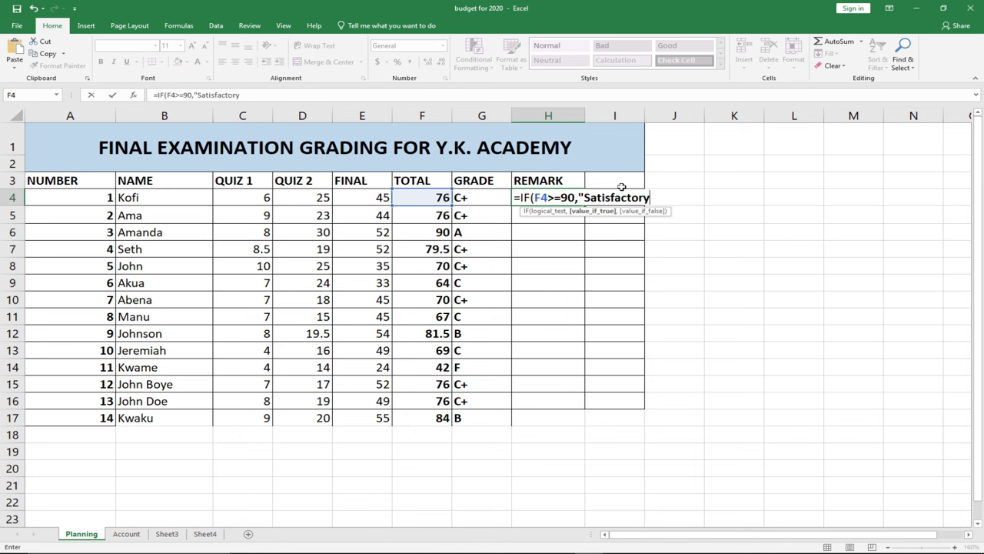
{"action": "type", "text": "\","}
Nest a second IF in H4 that returns "Excellent" when F4>=80, and enter the formula with its closing brackets corrected.
{"action": "type", "text": "if"}
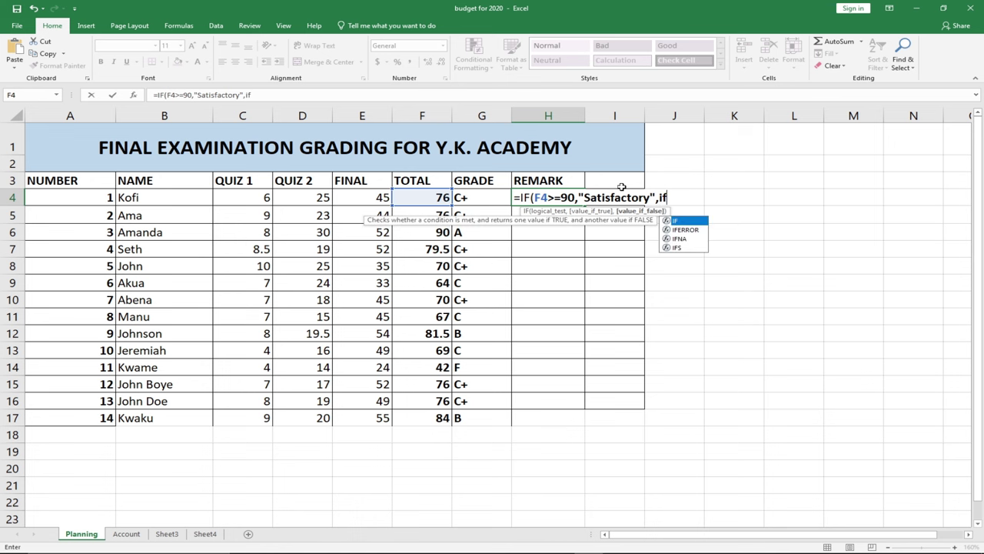
{"action": "key", "text": "Tab"}
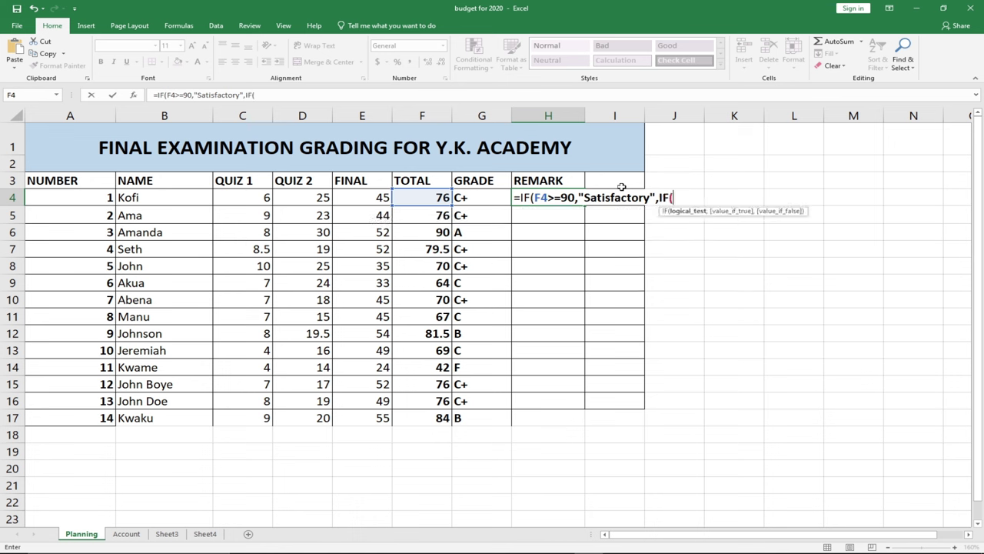
{"action": "left_click", "coordinate": [427, 205]}
{"action": "type", "text": ">"}
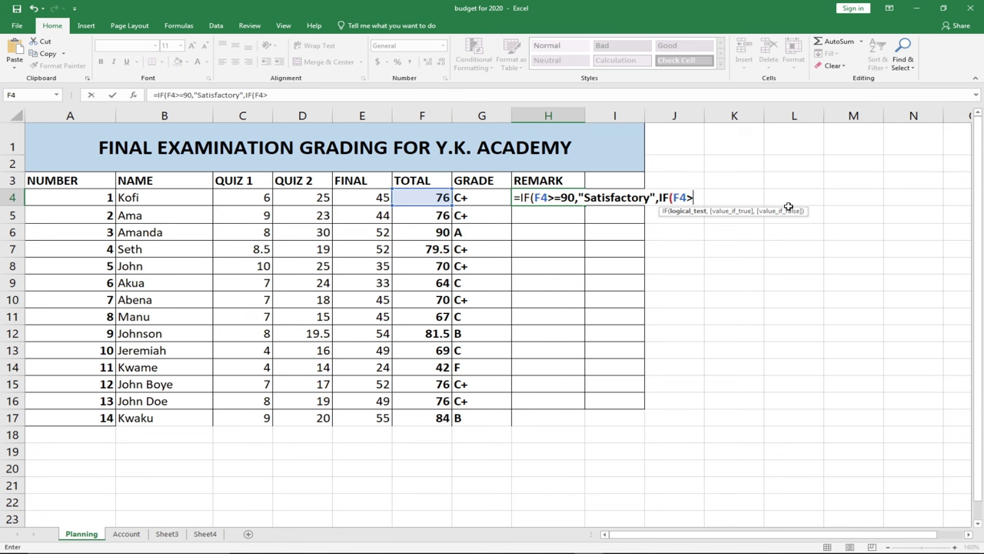
{"action": "type", "text": "=80,"}
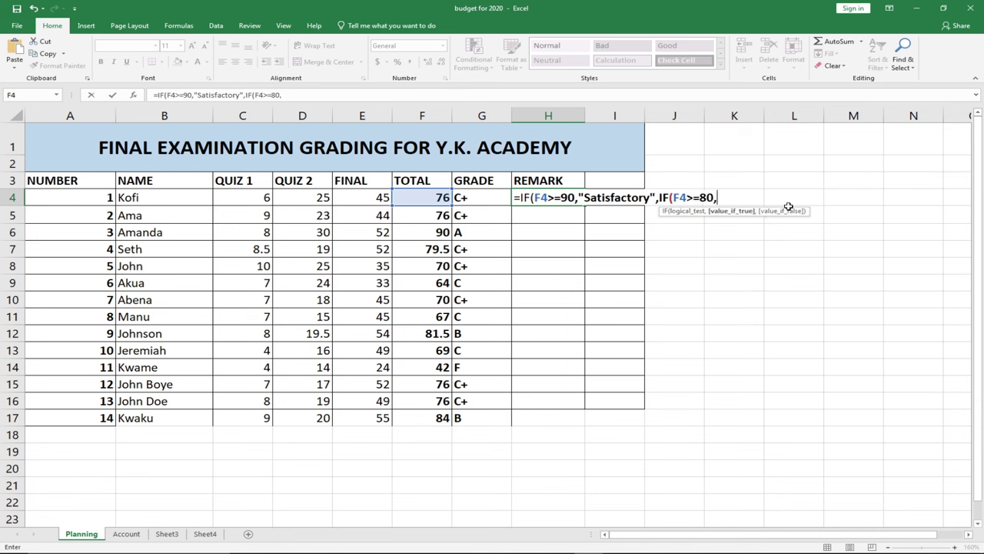
{"action": "type", "text": "\"Excellent"}
{"action": "key", "text": "Return"}
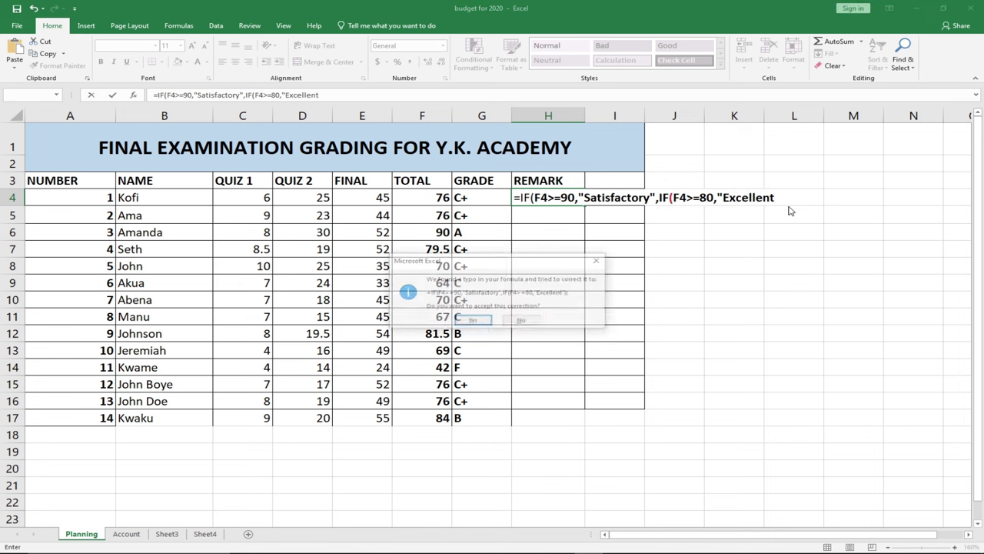
{"action": "left_click", "coordinate": [473, 321]}
Reopen the H4 formula and nest a third IF after "Excellent" that tests F4>=70.
{"action": "double_click", "coordinate": [525, 197]}
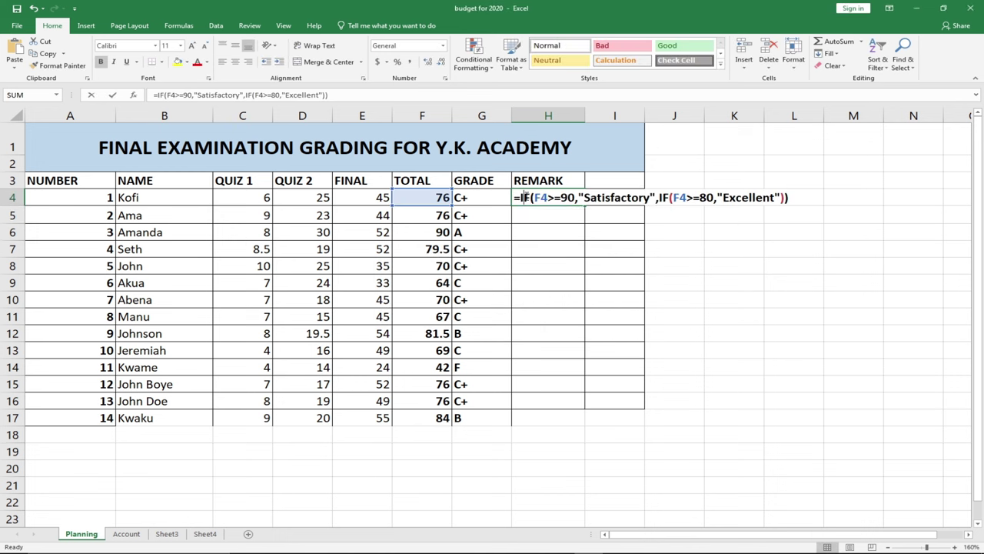
{"action": "left_click", "coordinate": [782, 198]}
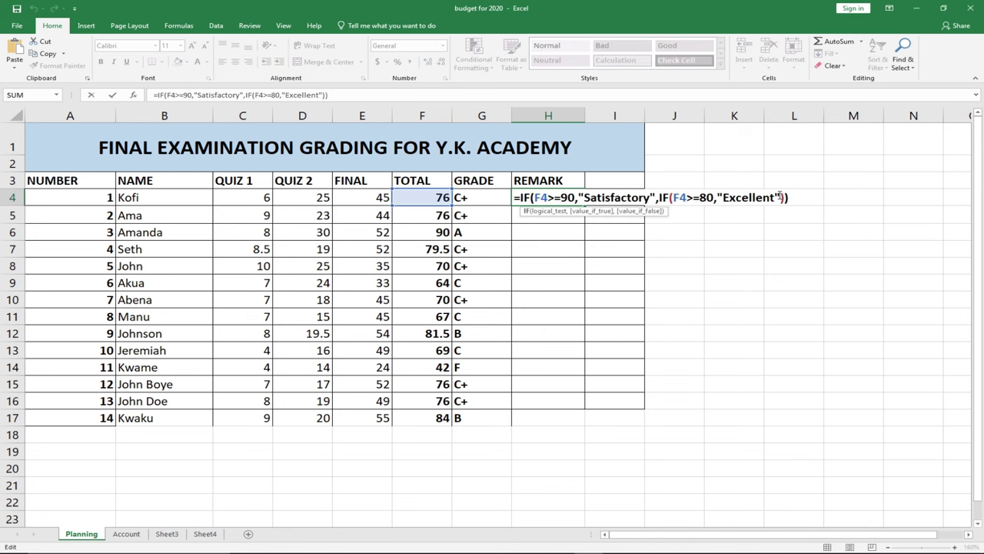
{"action": "type", "text": ",if"}
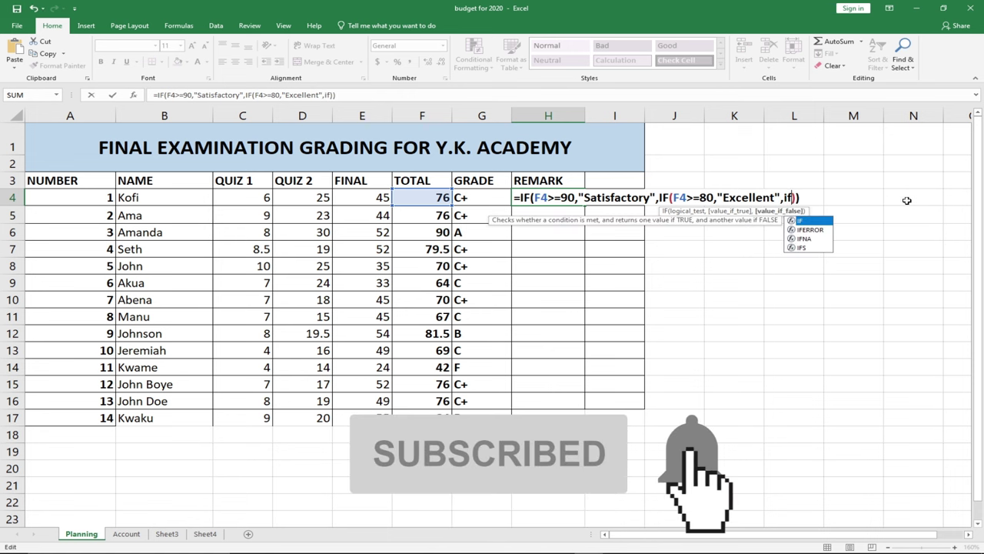
{"action": "key", "text": "Tab"}
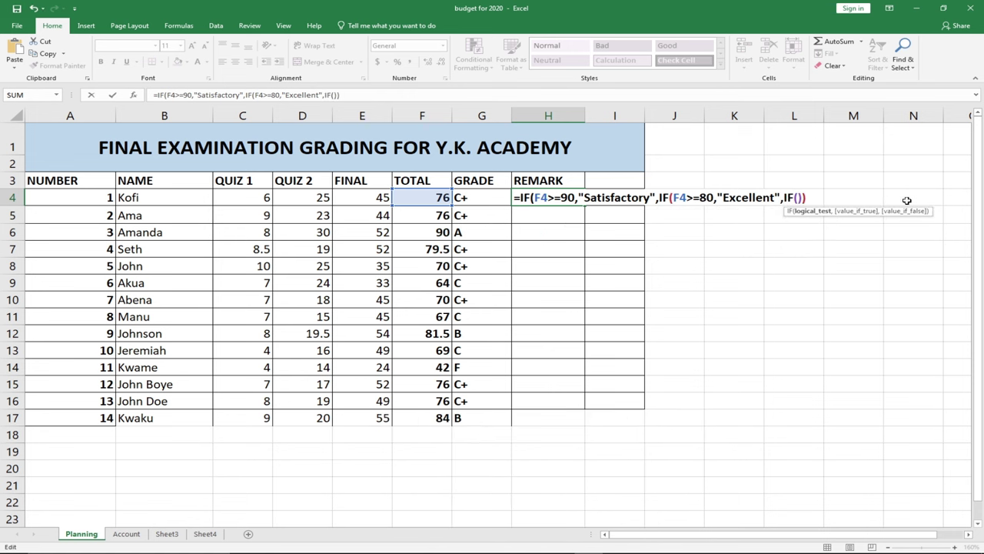
{"action": "left_click", "coordinate": [413, 197]}
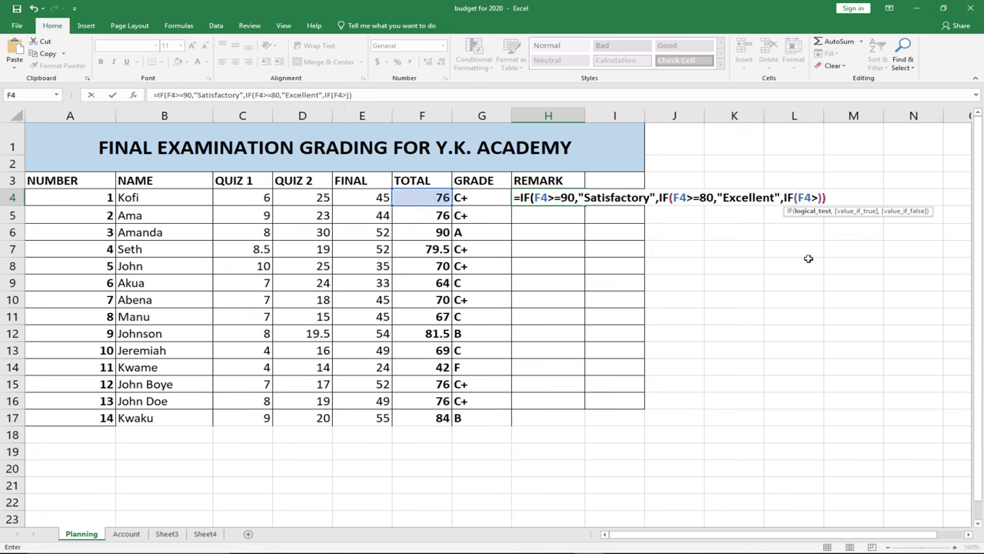
{"action": "type", "text": ">="}
{"action": "type", "text": "70"}
{"action": "type", "text": ",\""}
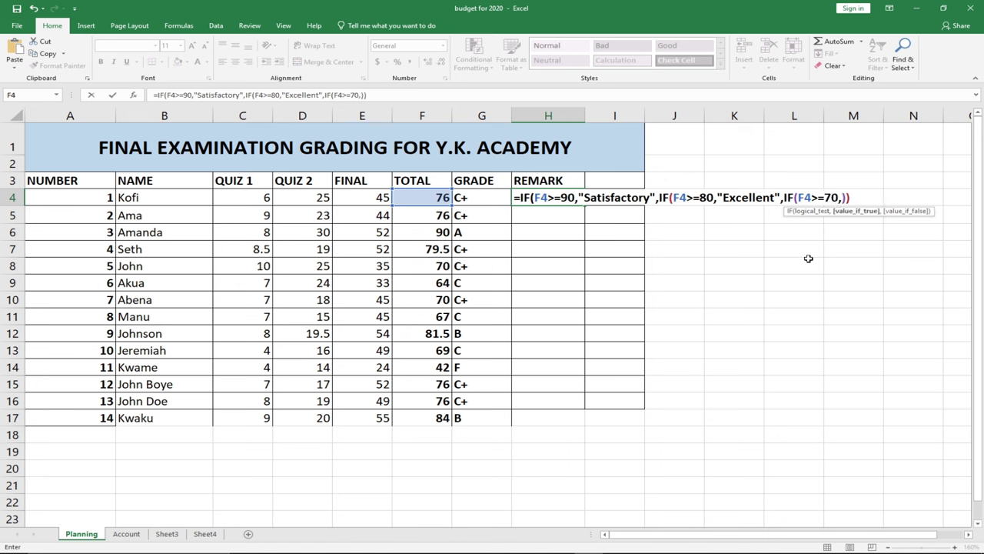
Give the F4>=70 test in H4's formula the result "Very Good".
{"action": "type", "text": "V"}
{"action": "key", "text": "BackSpace"}
{"action": "type", "text": "Vewr"}
{"action": "key", "text": "BackSpace"}
{"action": "key", "text": "BackSpace"}
{"action": "type", "text": "ry G"}
{"action": "type", "text": "od"}
{"action": "key", "text": "BackSpace"}
{"action": "type", "text": "od"}
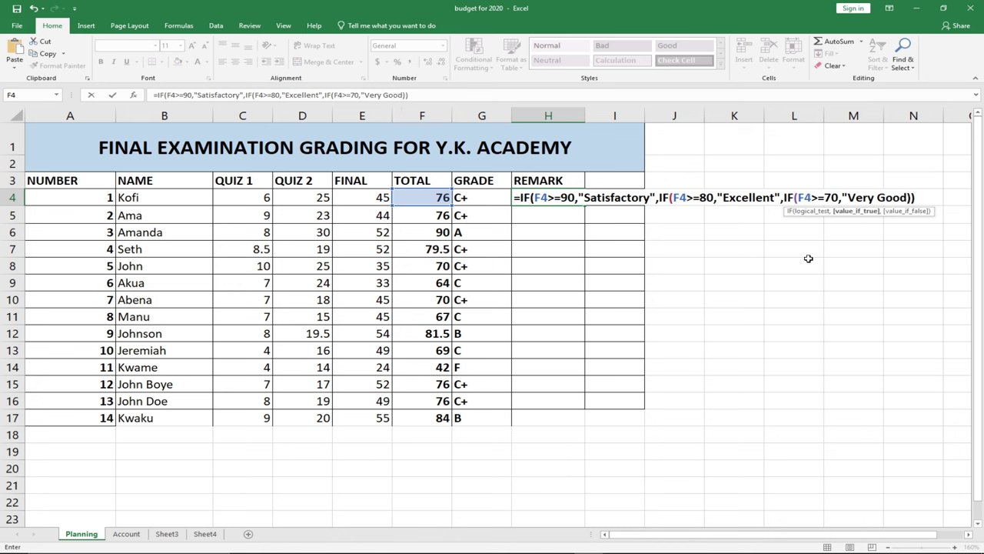
Nest a fourth IF in the H4 formula that returns "Good" when F4>=60.
{"action": "type", "text": "\",if"}
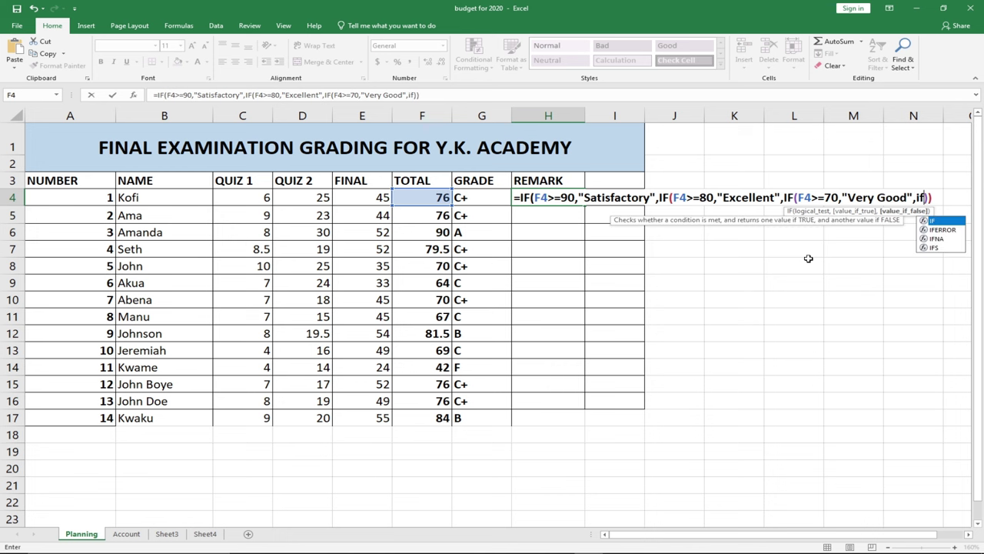
{"action": "key", "text": "Tab"}
{"action": "left_click", "coordinate": [430, 199]}
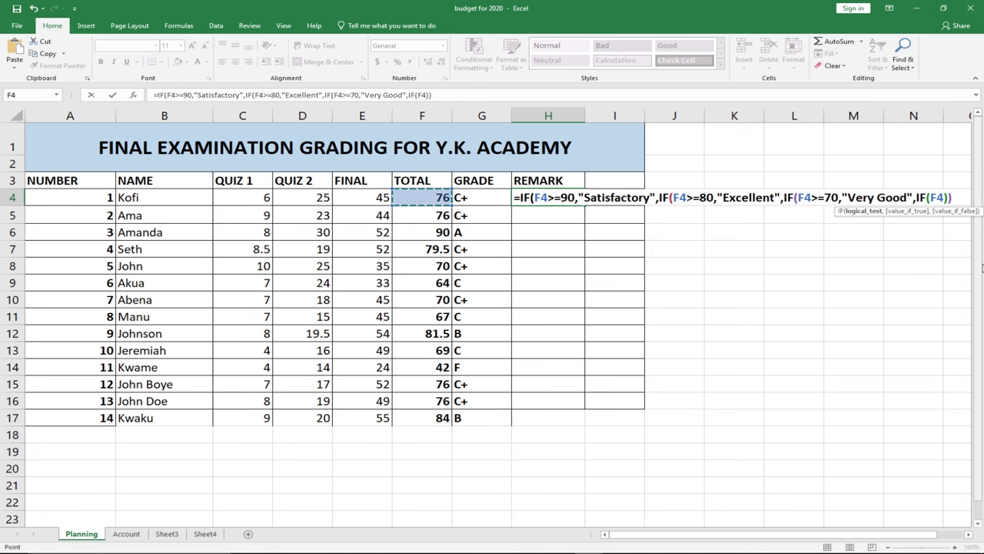
{"action": "type", "text": ">="}
{"action": "type", "text": "60"}
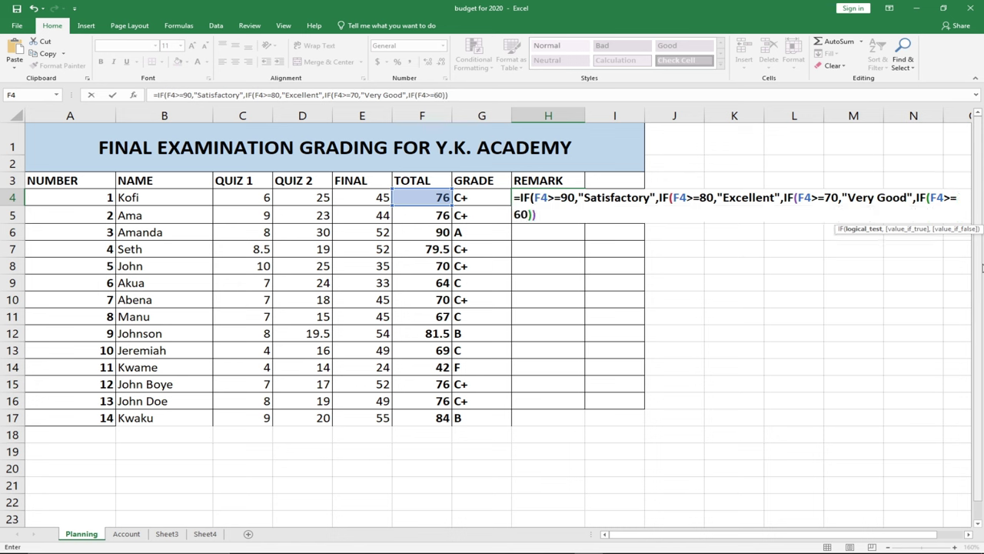
{"action": "type", "text": ","}
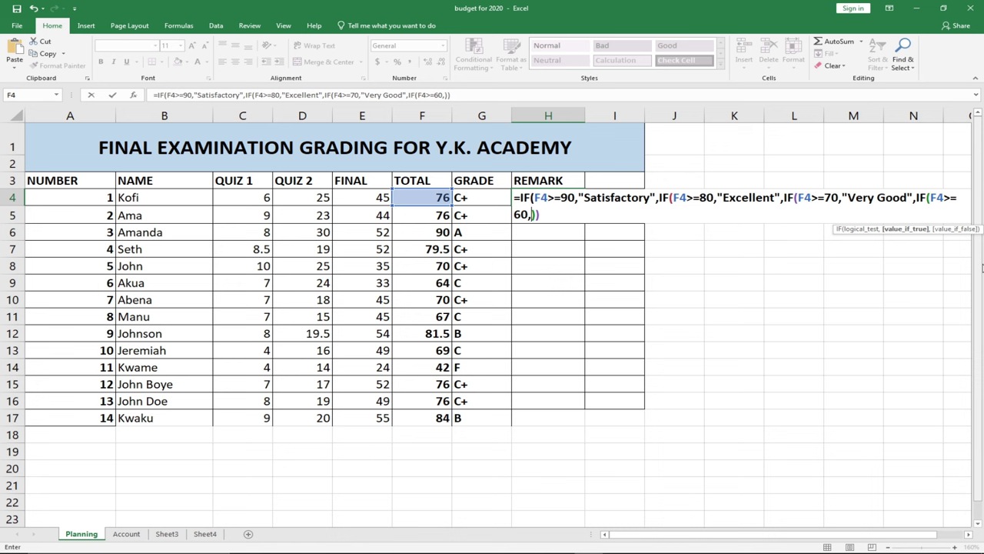
{"action": "type", "text": "\"Good\","}
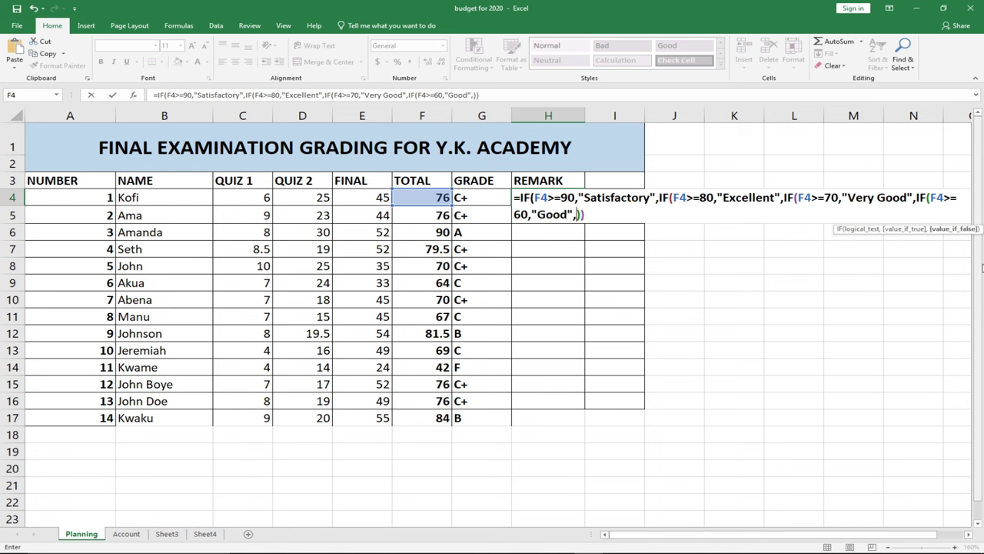
Nest a fifth IF in the H4 formula that returns "Pass" when F4>=50.
{"action": "type", "text": "if"}
{"action": "key", "text": "Tab"}
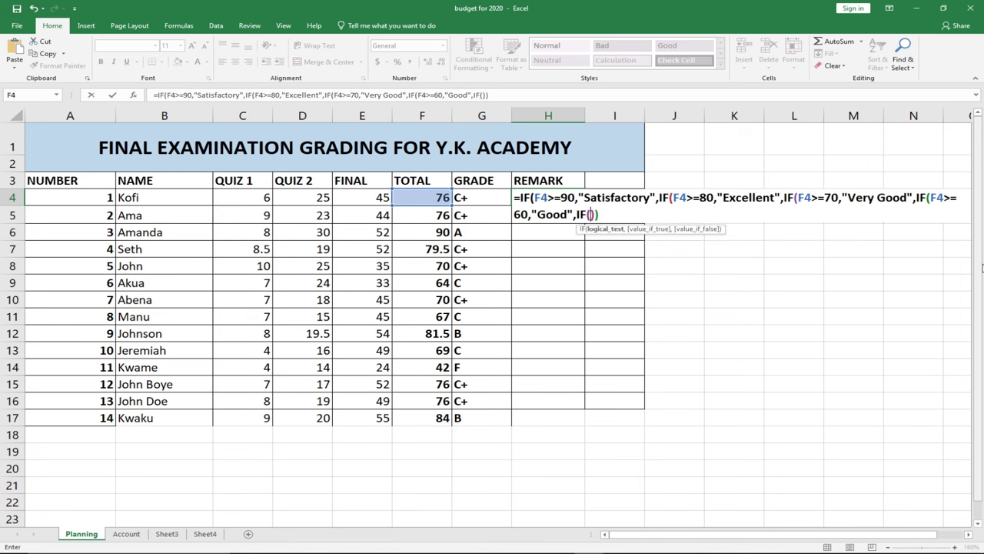
{"action": "left_click", "coordinate": [436, 201]}
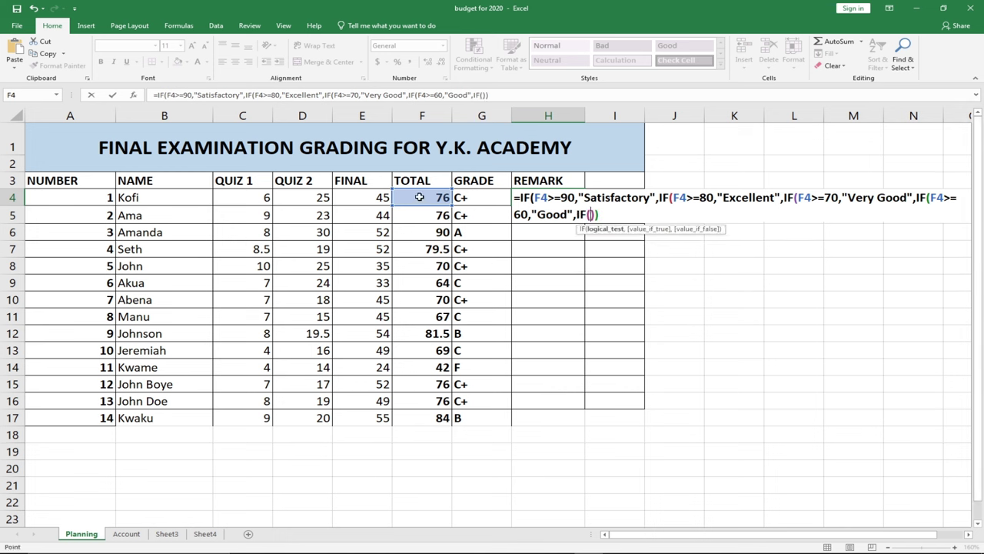
{"action": "type", "text": ">"}
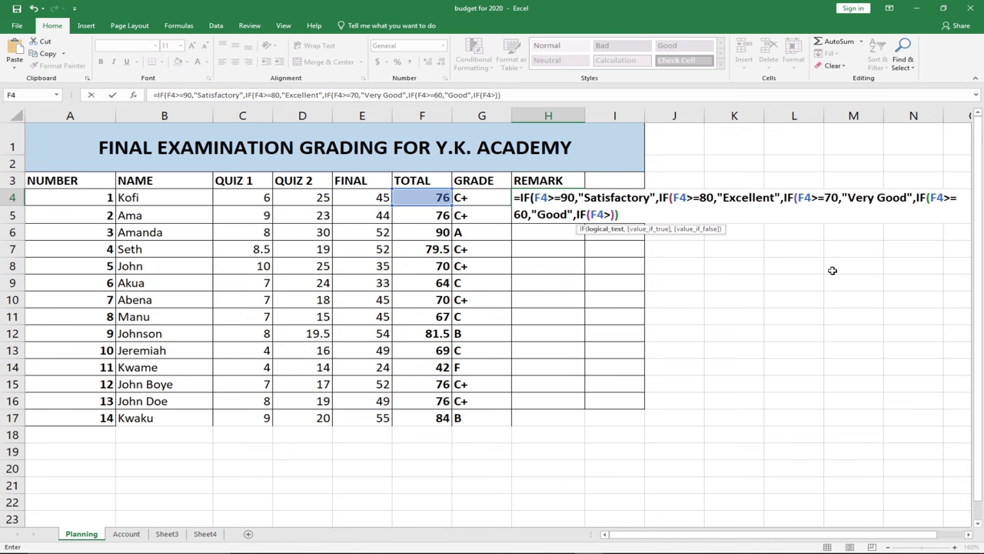
{"action": "type", "text": "=50,"}
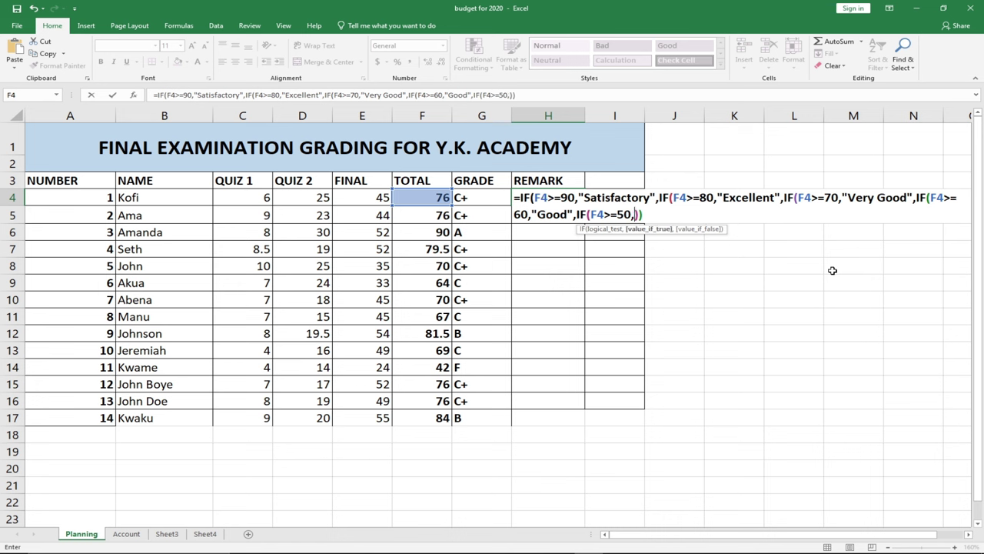
{"action": "type", "text": "\"Pass\","}
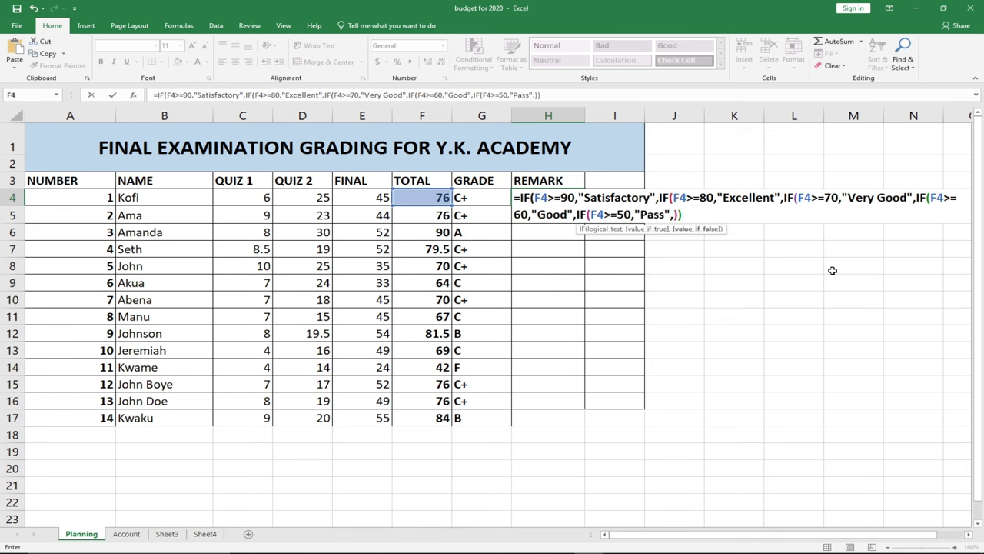
Nest a last IF in H4 that returns "Fail" when F4<50, close all six brackets and enter the formula.
{"action": "type", "text": "IF("}
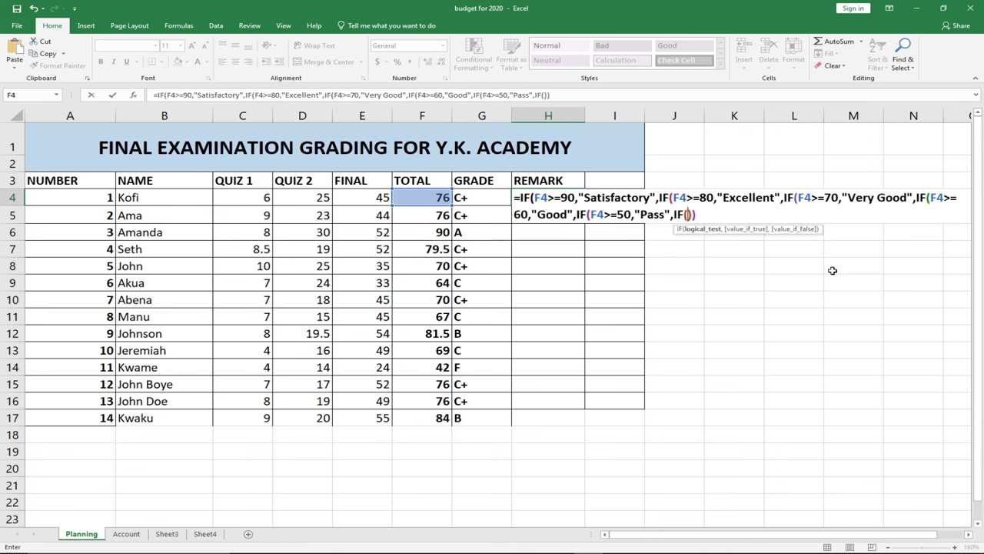
{"action": "left_click", "coordinate": [420, 197]}
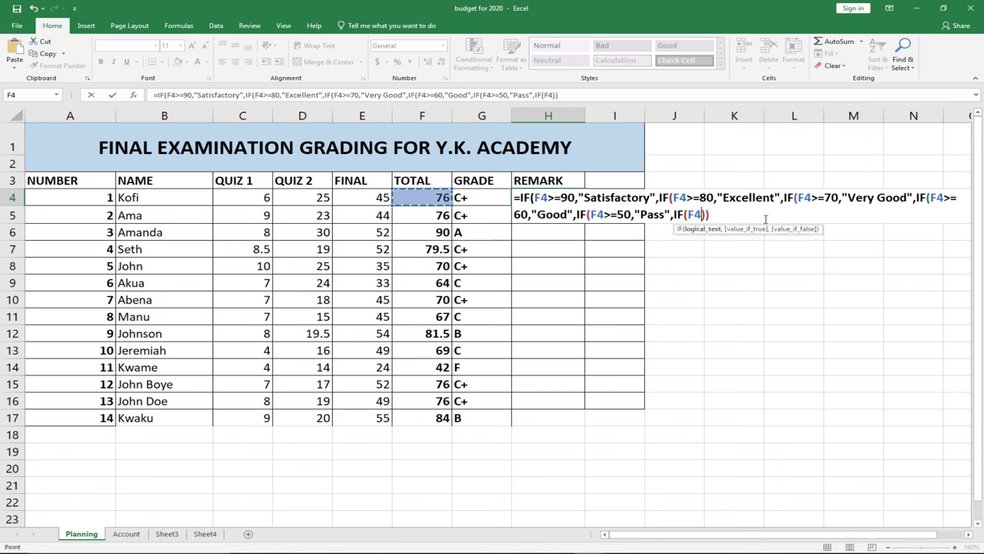
{"action": "type", "text": "<"}
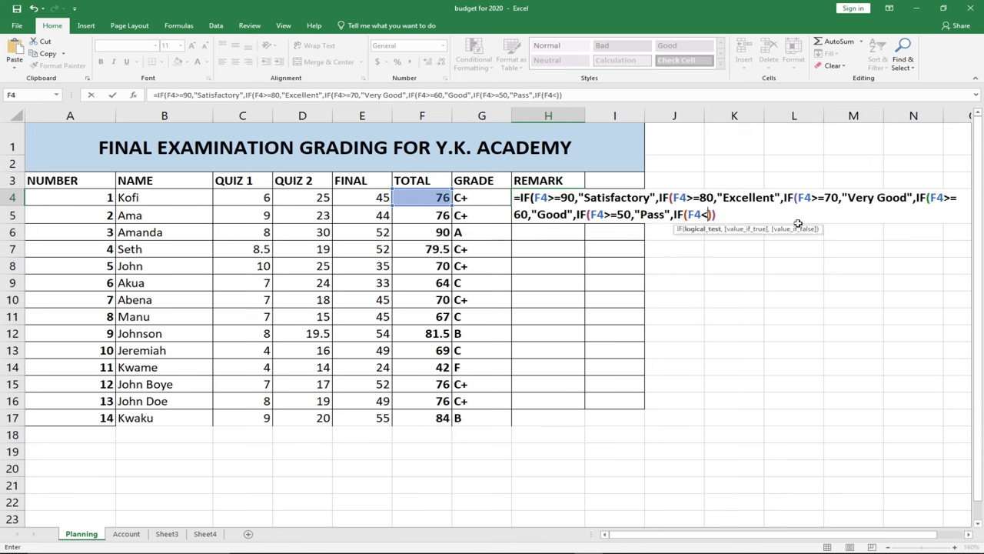
{"action": "type", "text": "50,\""}
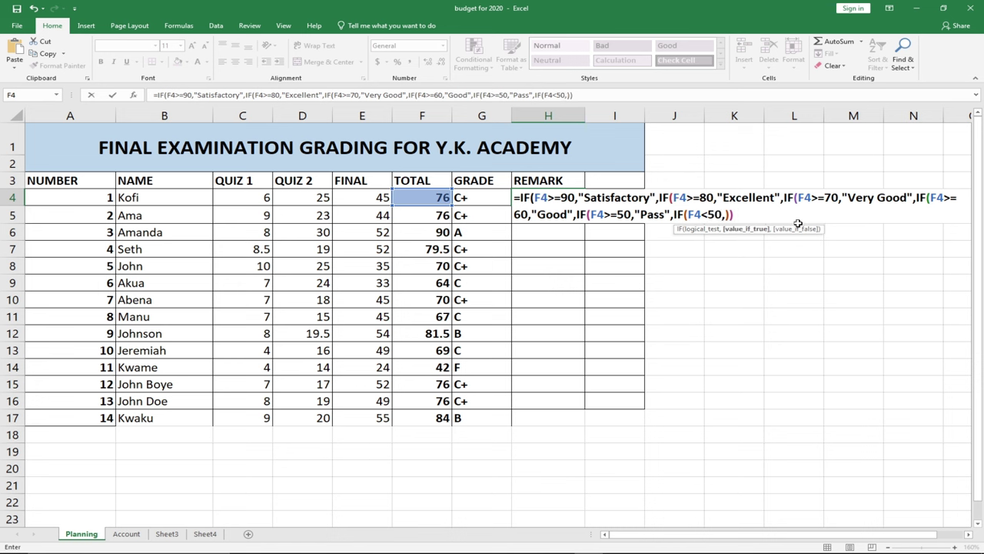
{"action": "type", "text": "Fail\""}
{"action": "left_click", "coordinate": [775, 215]}
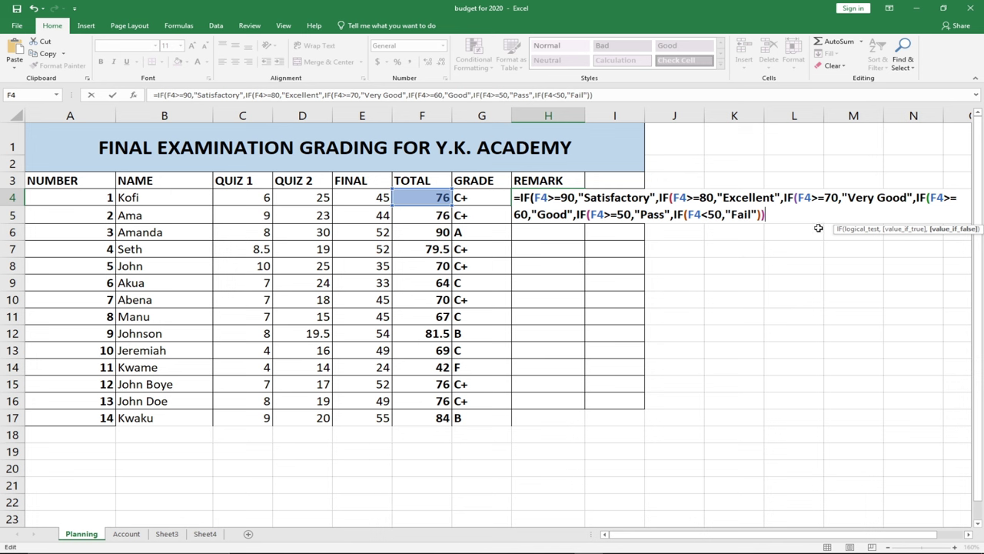
{"action": "type", "text": ")))"}
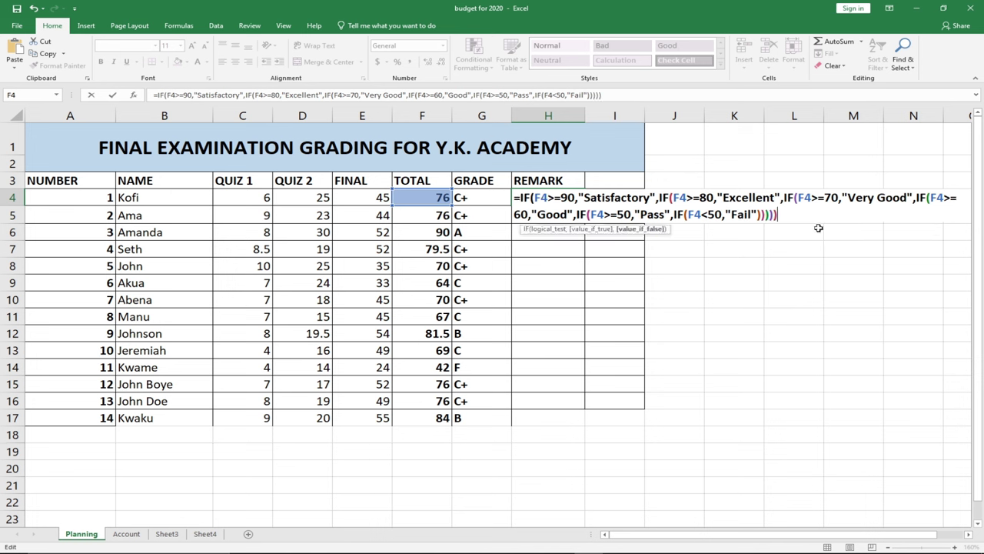
{"action": "type", "text": ")"}
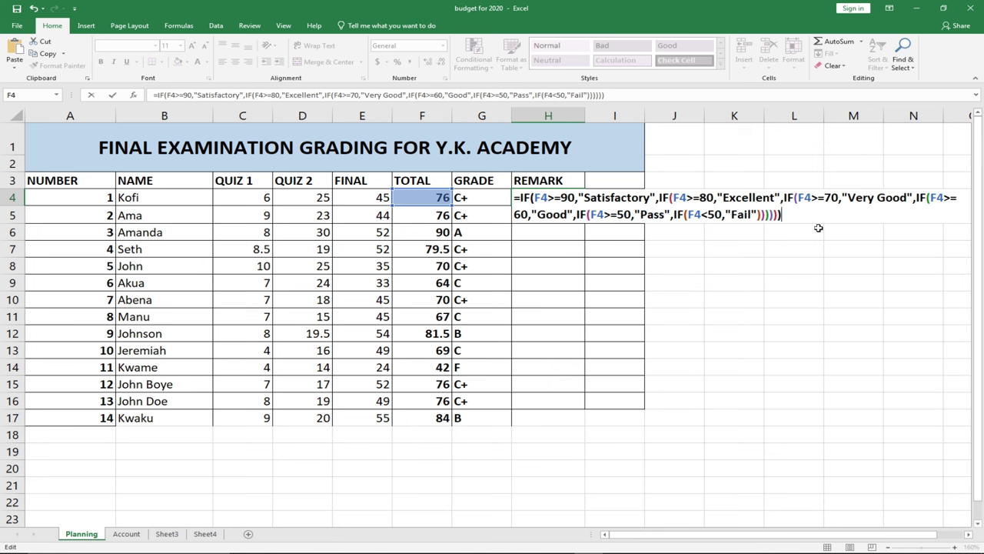
{"action": "key", "text": "Return"}
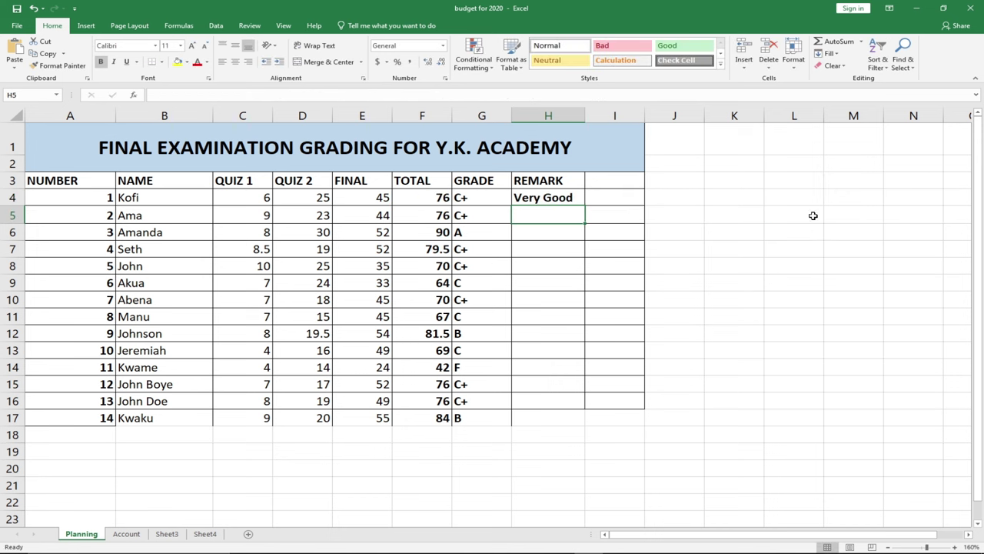
Fill the remark formula from H4 down through H17 for all students.
{"action": "left_click", "coordinate": [549, 198]}
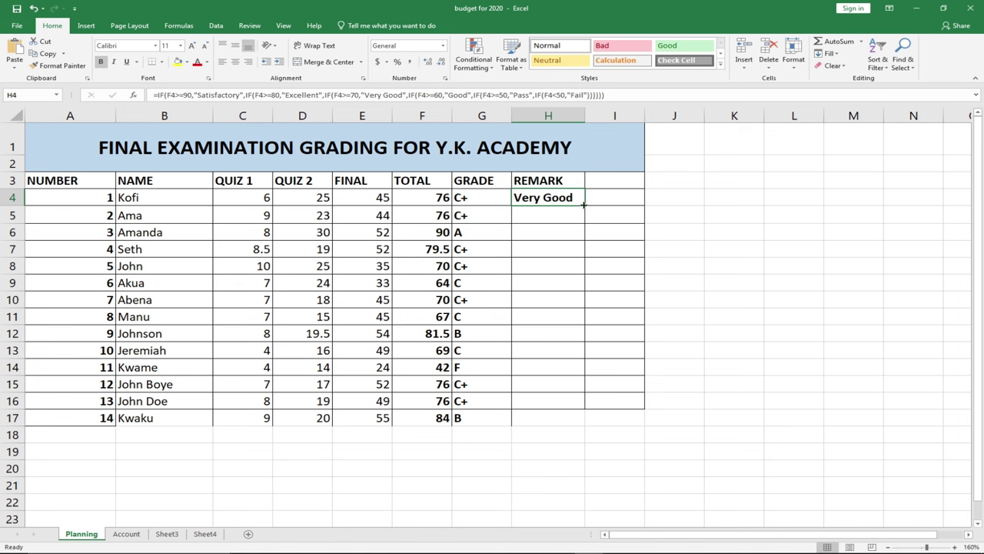
{"action": "left_click_drag", "start_coordinate": [585, 204], "coordinate": [586, 420]}
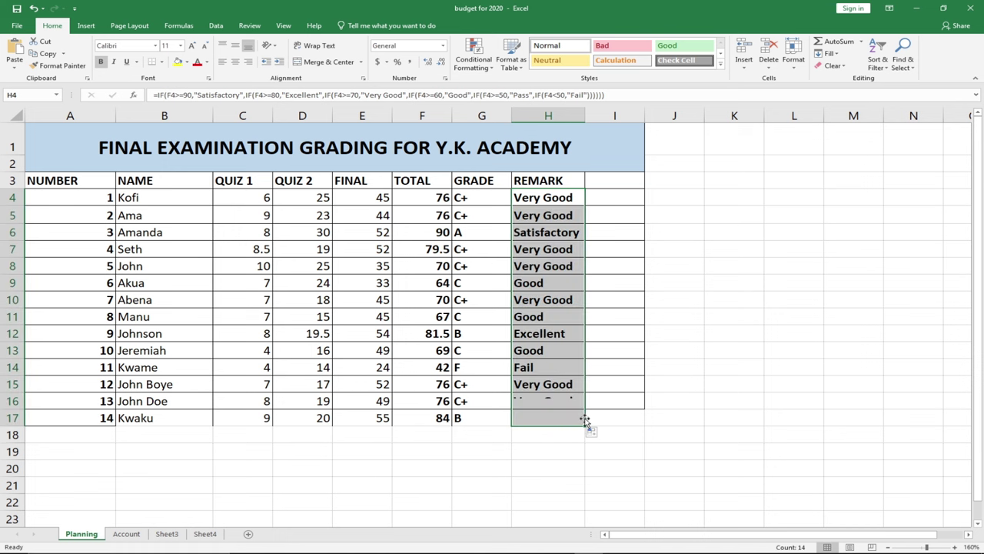